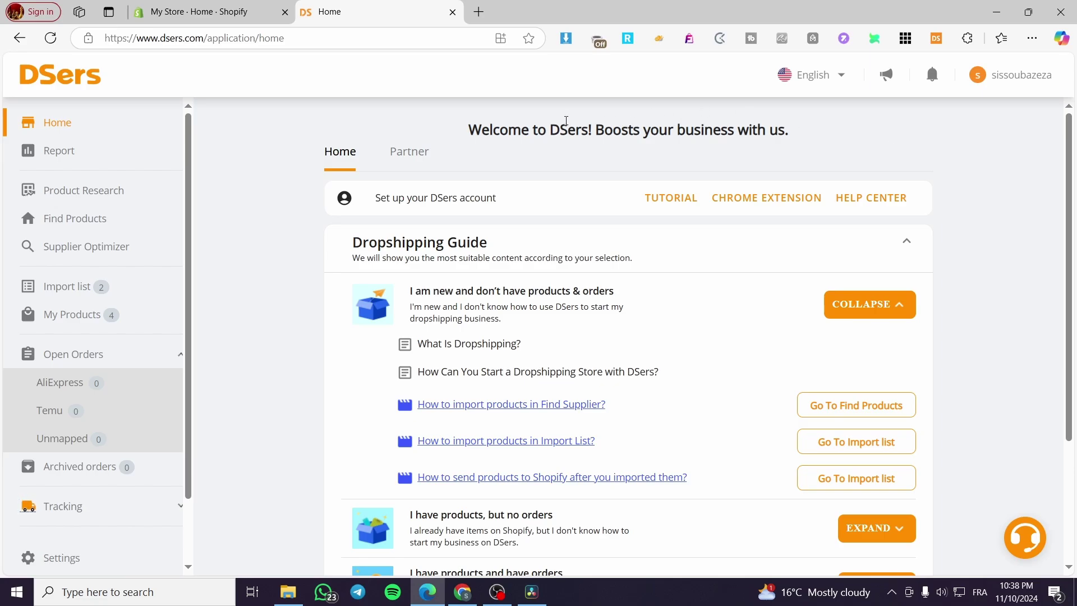
# Switch to the 'My Store · Home · Shopify' tab to view the Shopify admin dashboard
pyautogui.click(220, 20)
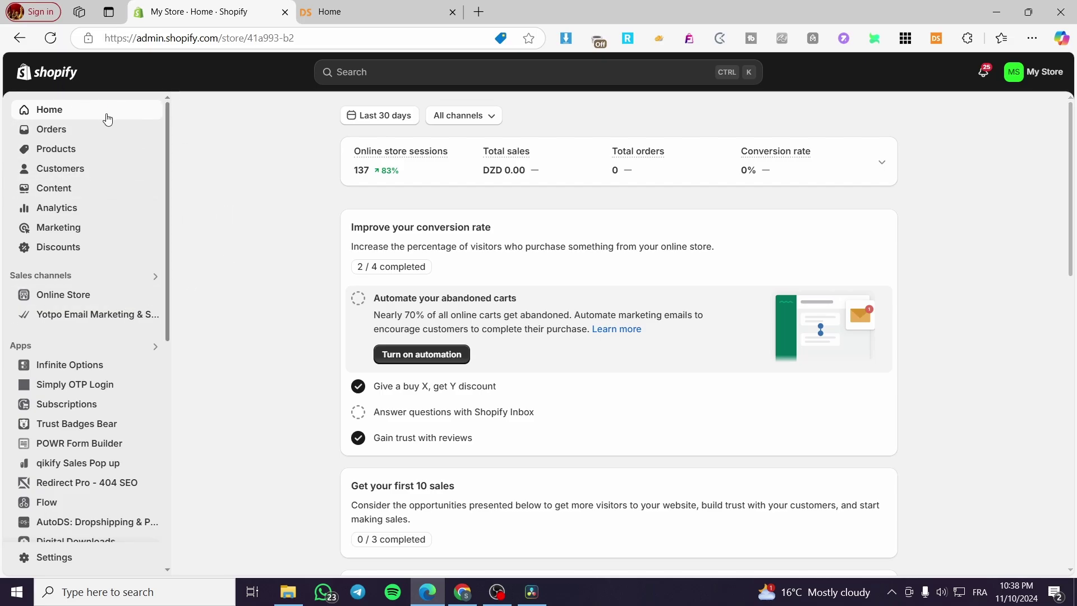
# Go back to the DSers Home tab with the Dropshipping Guide
pyautogui.click(345, 11)
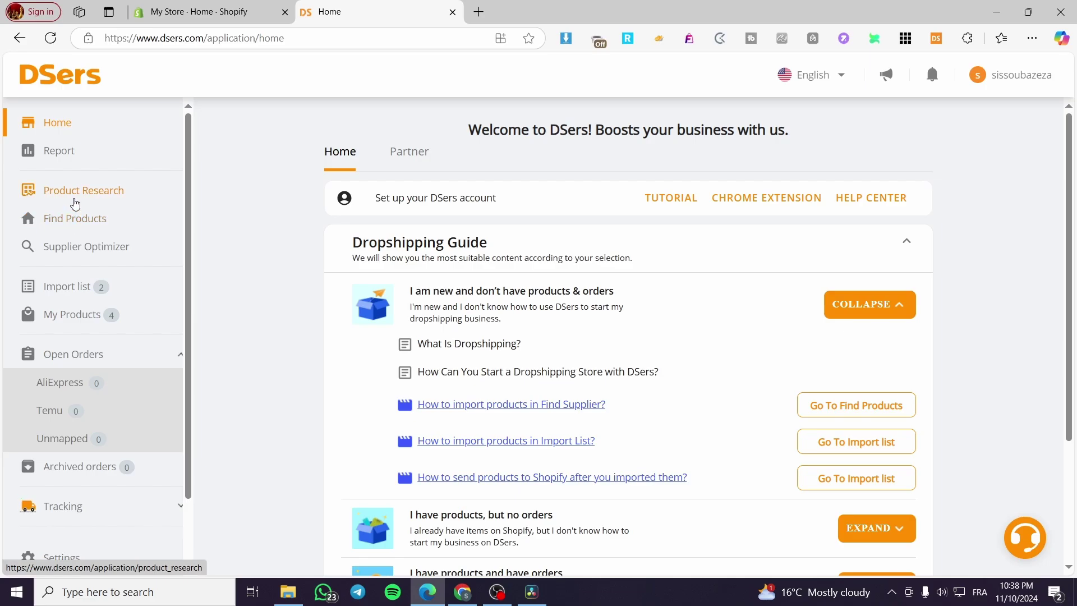
pyautogui.click(71, 219)
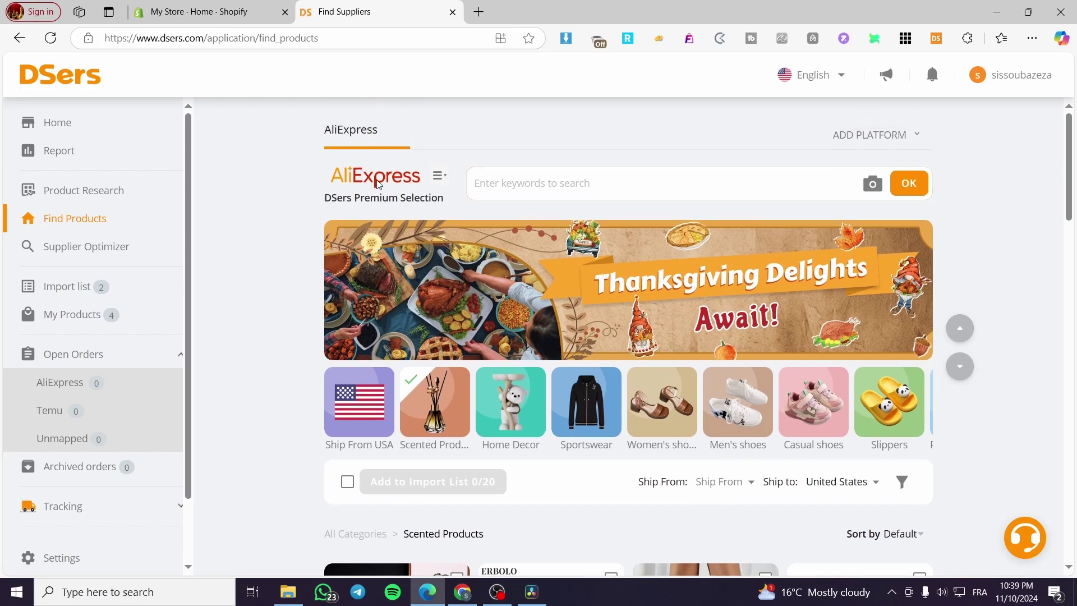
pyautogui.click(437, 179)
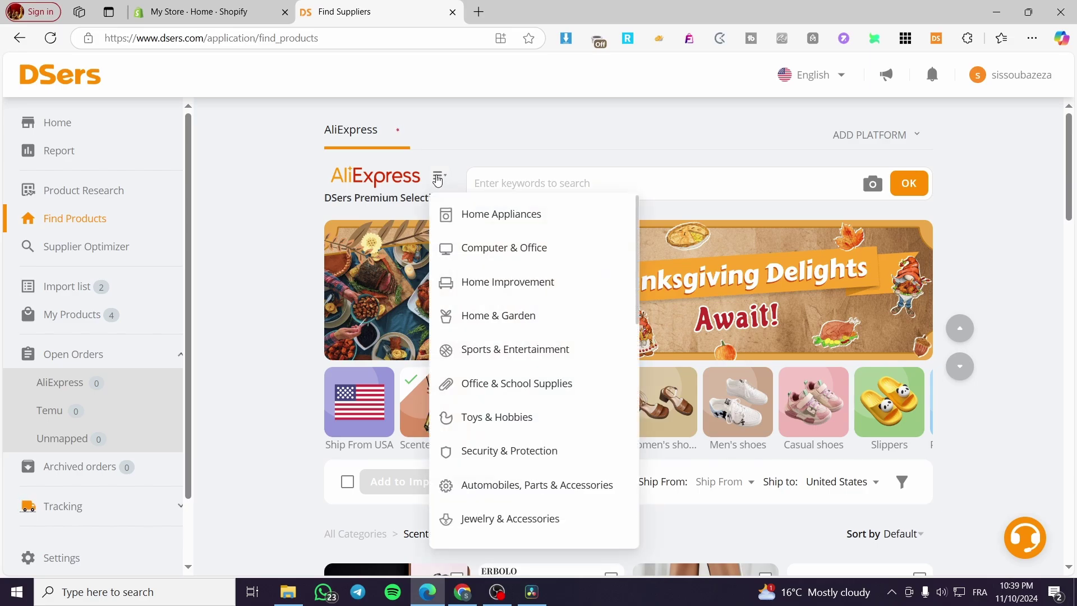
pyautogui.moveTo(917, 136)
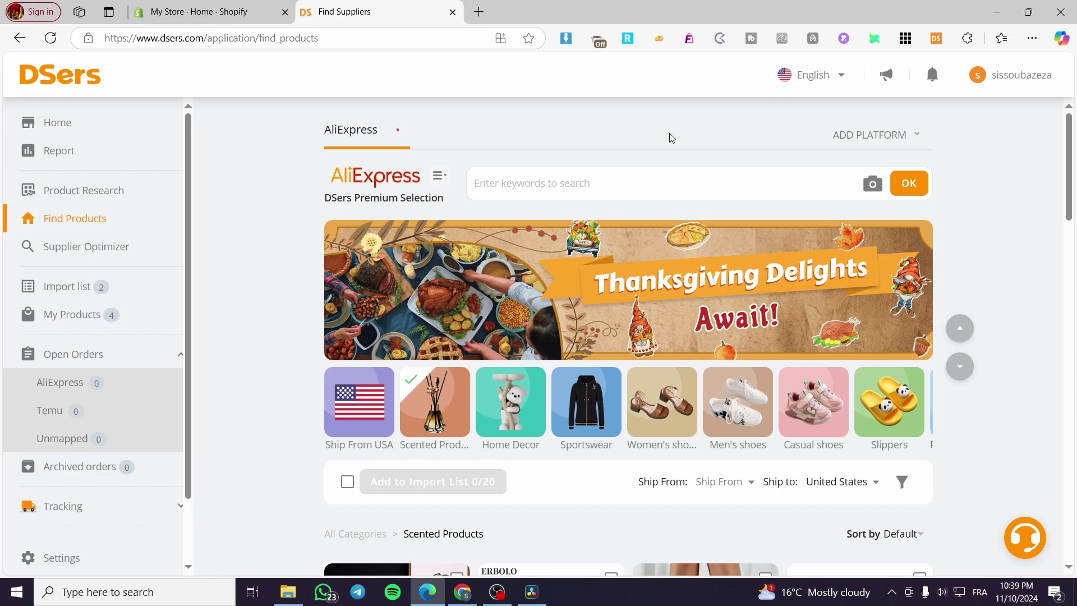
pyautogui.click(59, 122)
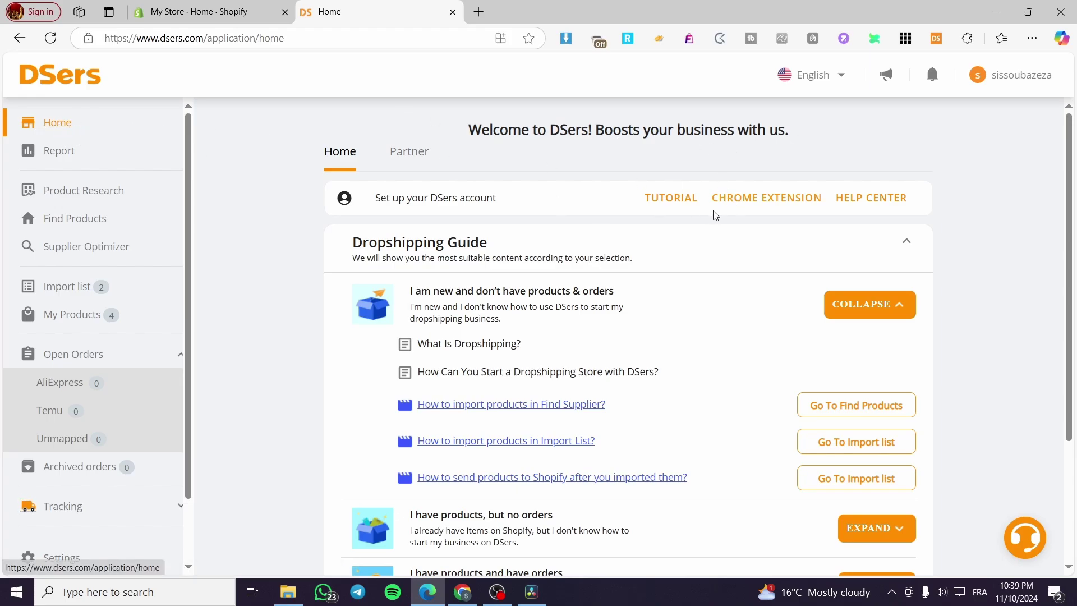
# Open the DSers - AliExpress.com Product Importer Web Store listing and check the DS toolbar popup
pyautogui.click(764, 205)
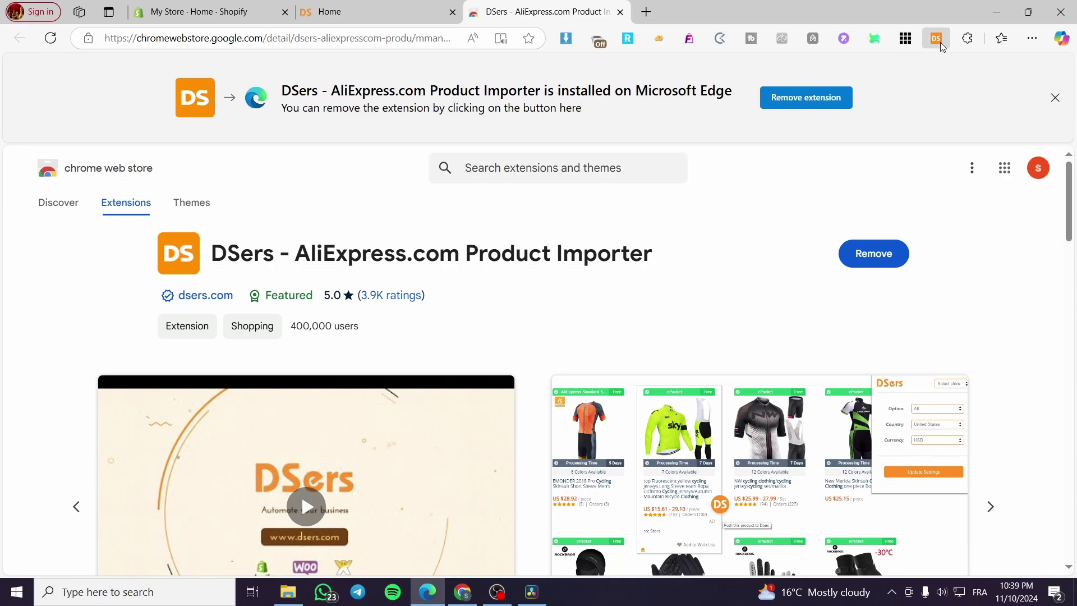
pyautogui.click(936, 39)
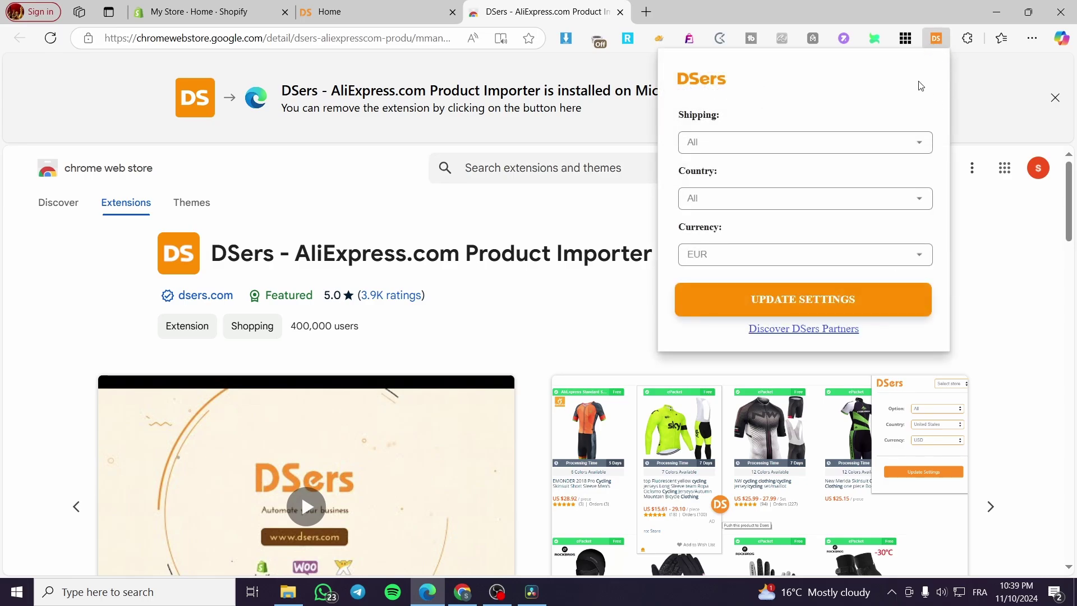
pyautogui.click(938, 42)
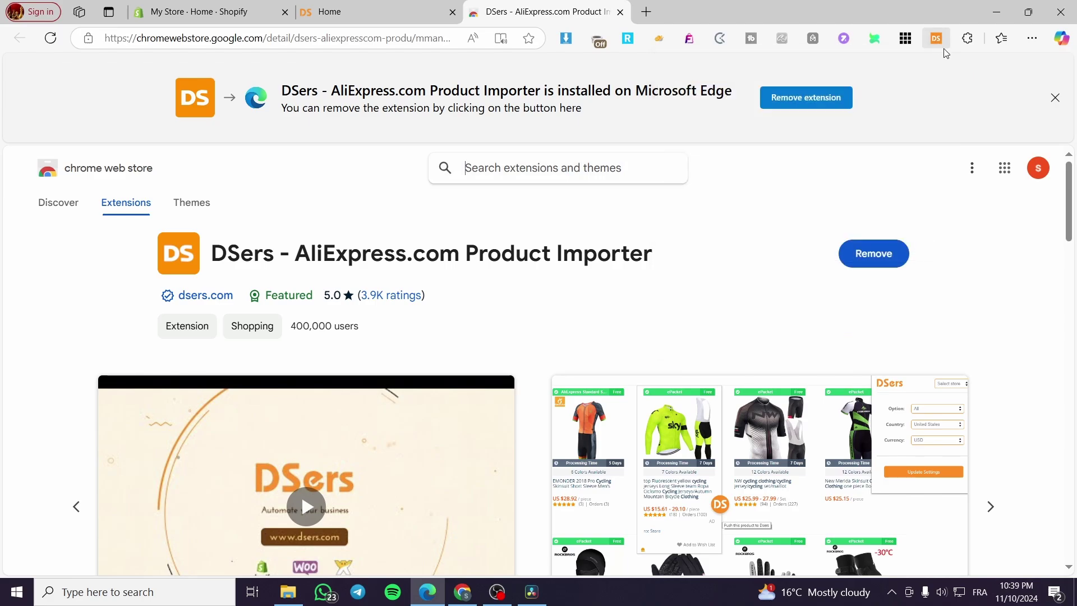
# Load aliexpress.us in the current tab
pyautogui.click(365, 37)
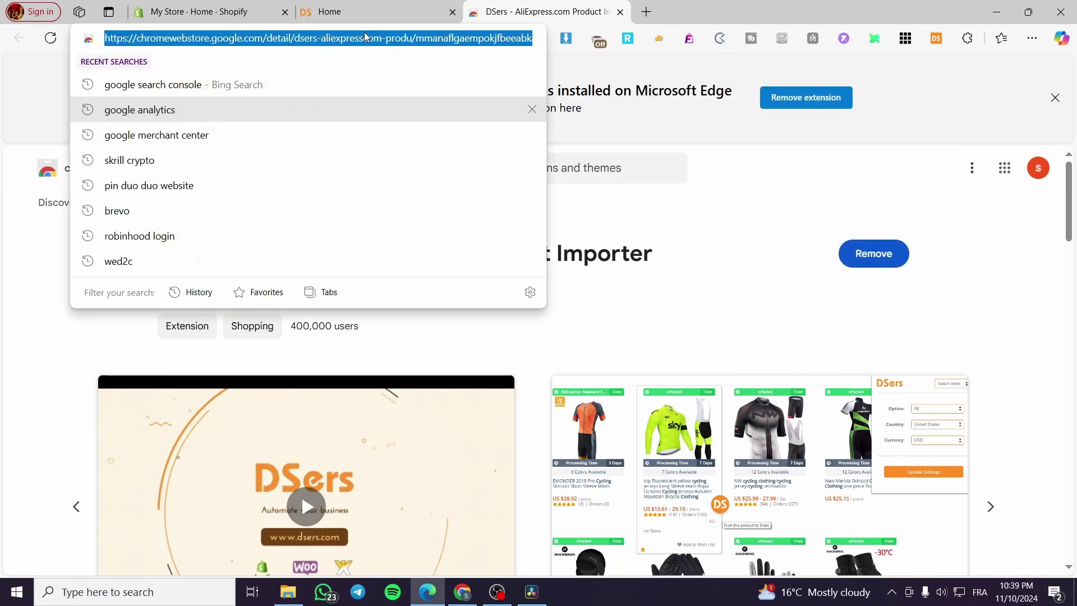
pyautogui.write('ali')
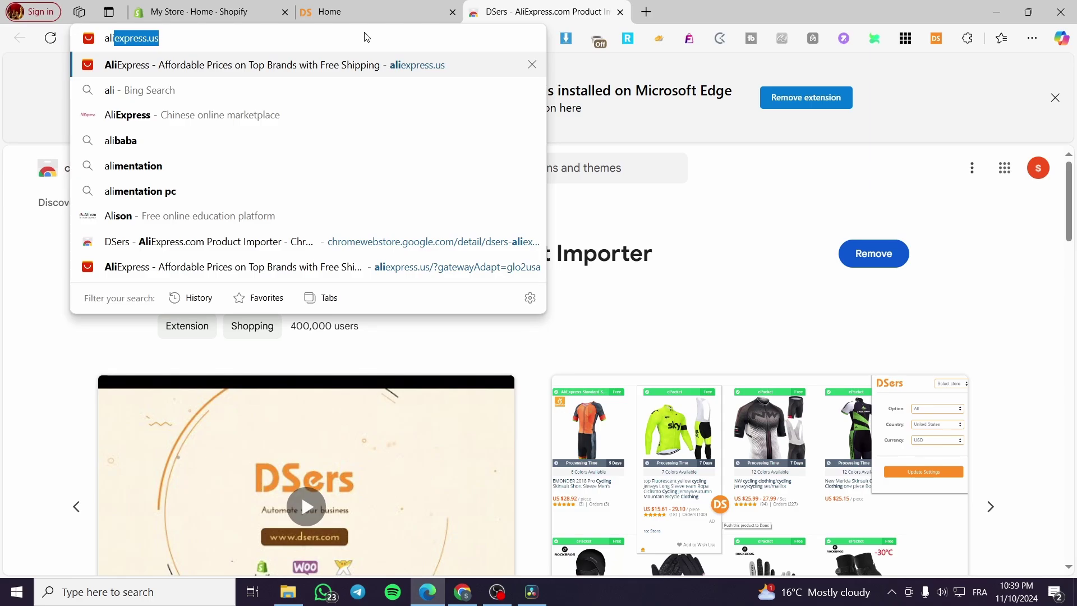
pyautogui.press('Return')
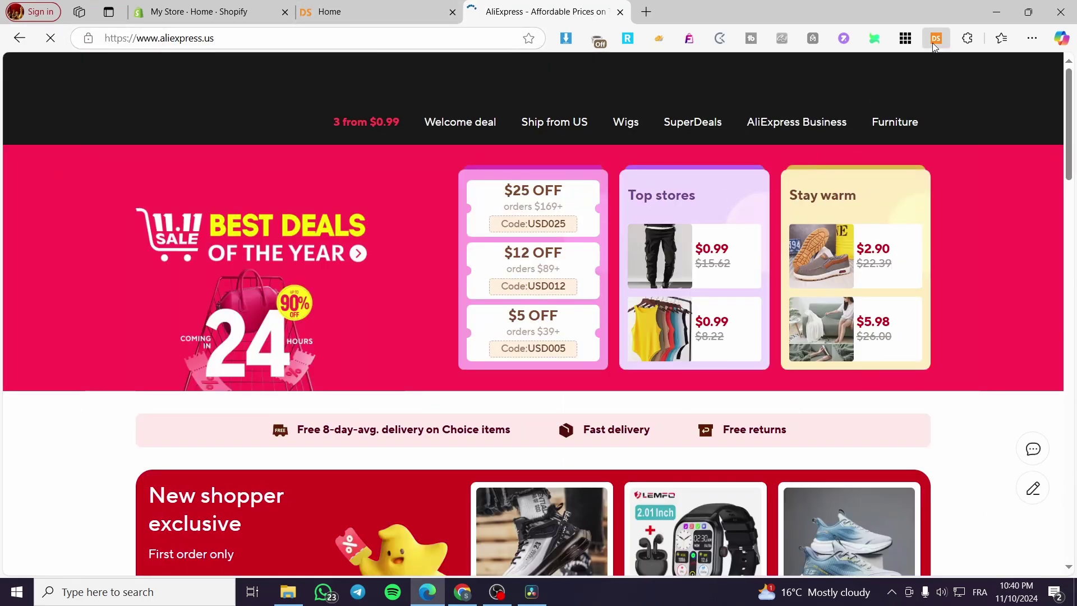
# Apply the DSers importer settings with shipping and country left at All, then return to DSers
pyautogui.click(936, 38)
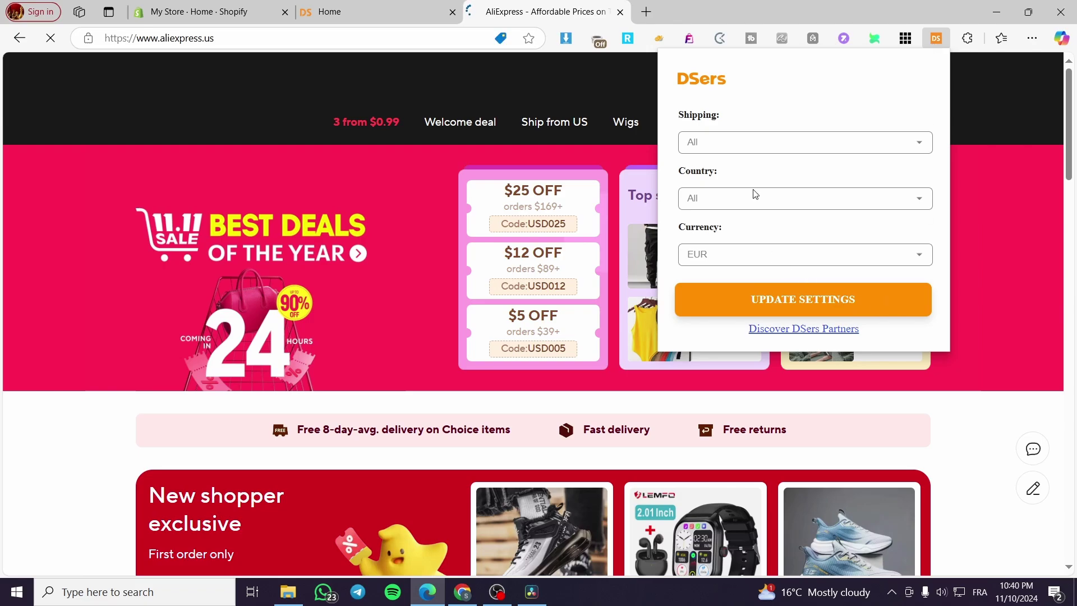
pyautogui.click(769, 143)
pyautogui.click(769, 144)
pyautogui.click(758, 202)
pyautogui.click(759, 202)
pyautogui.click(773, 312)
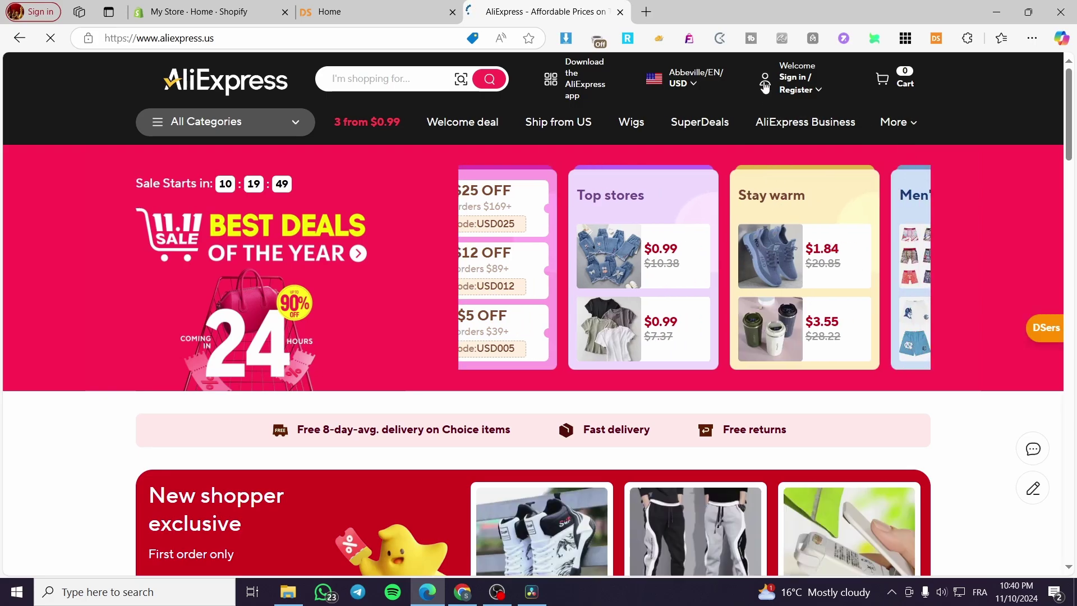
pyautogui.click(941, 42)
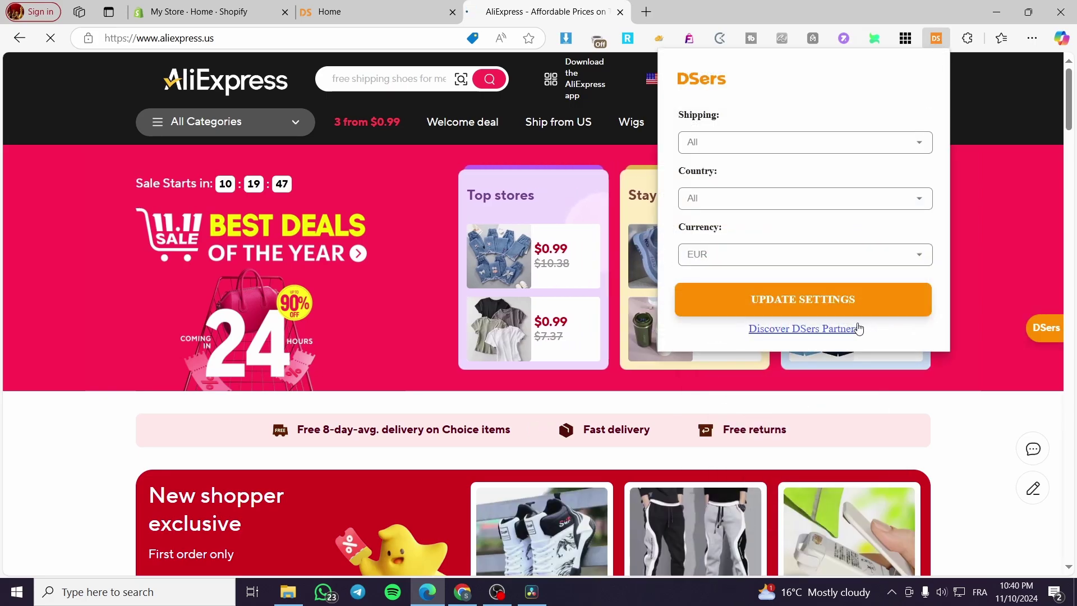
pyautogui.click(853, 305)
pyautogui.click(936, 38)
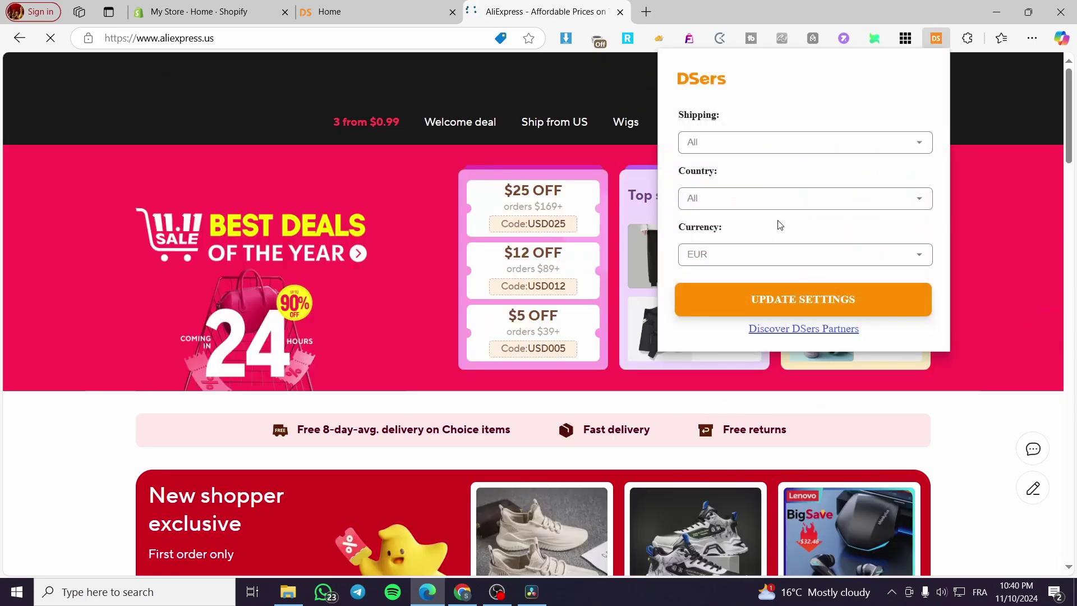
pyautogui.hotkey('ctrl', 'shift', 'Tab')
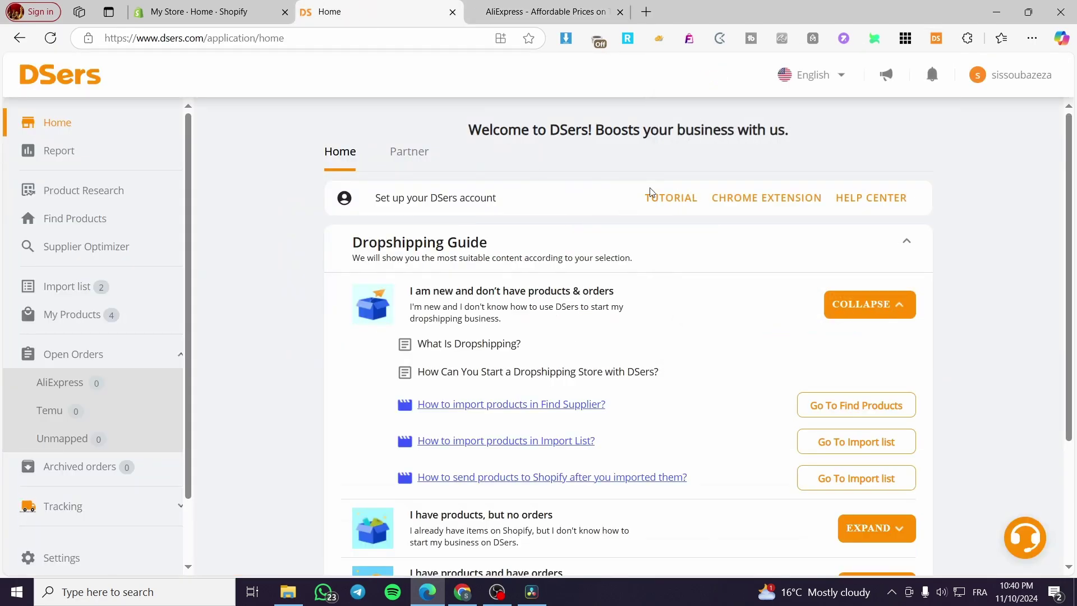
# Launch AliExpress through the DS importer popup's Open AliExpress option
pyautogui.click(935, 40)
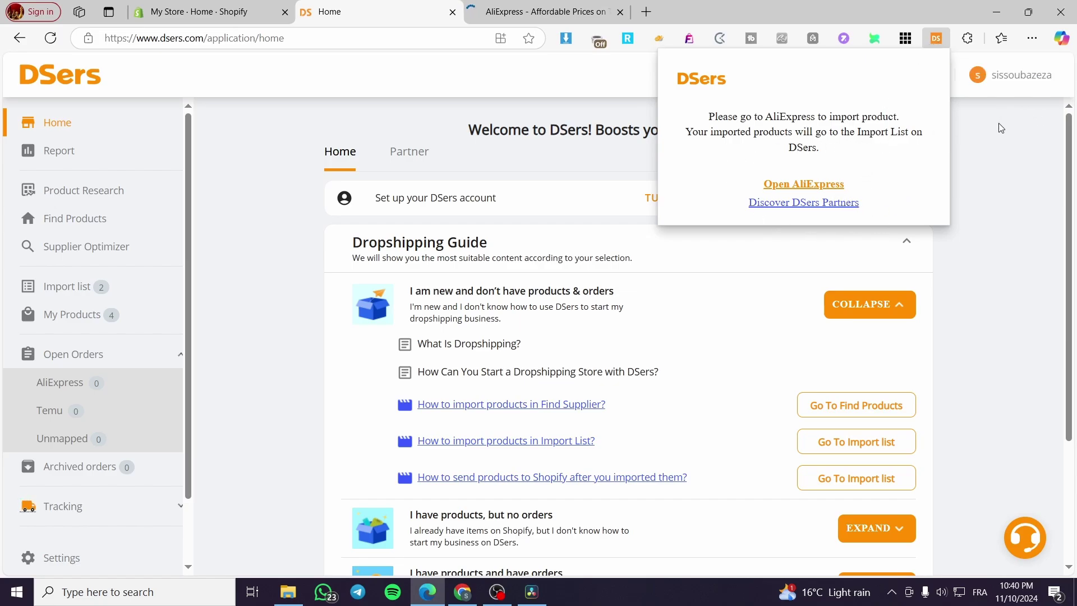
pyautogui.click(780, 184)
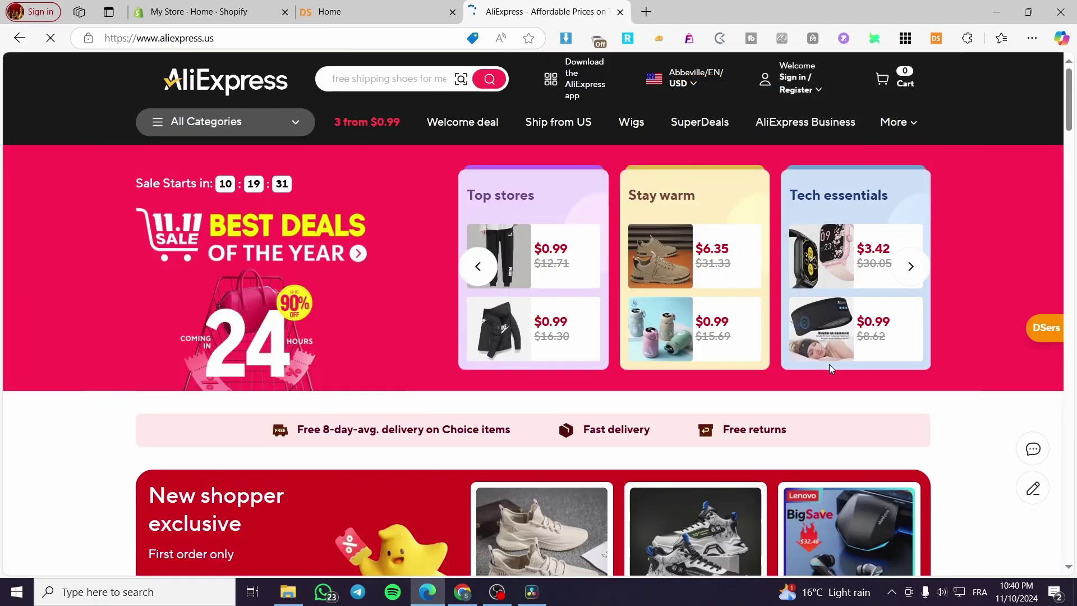
# Browse AliExpress deals and open the 10-pair men's bamboo socks listing
pyautogui.scroll(-6, 829, 364)
pyautogui.scroll(-4, 694, 323)
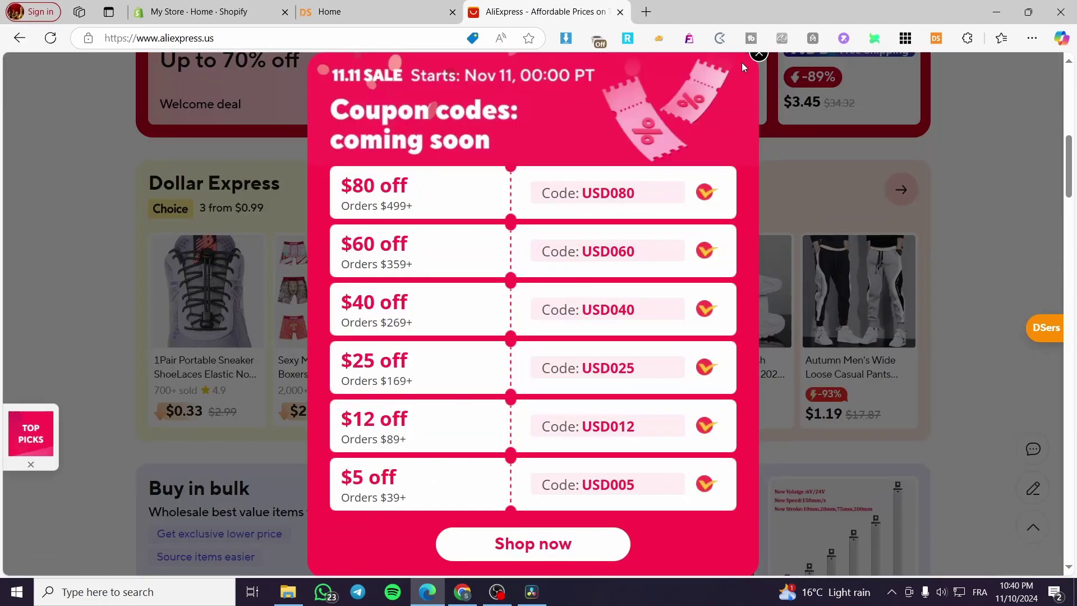
pyautogui.click(741, 63)
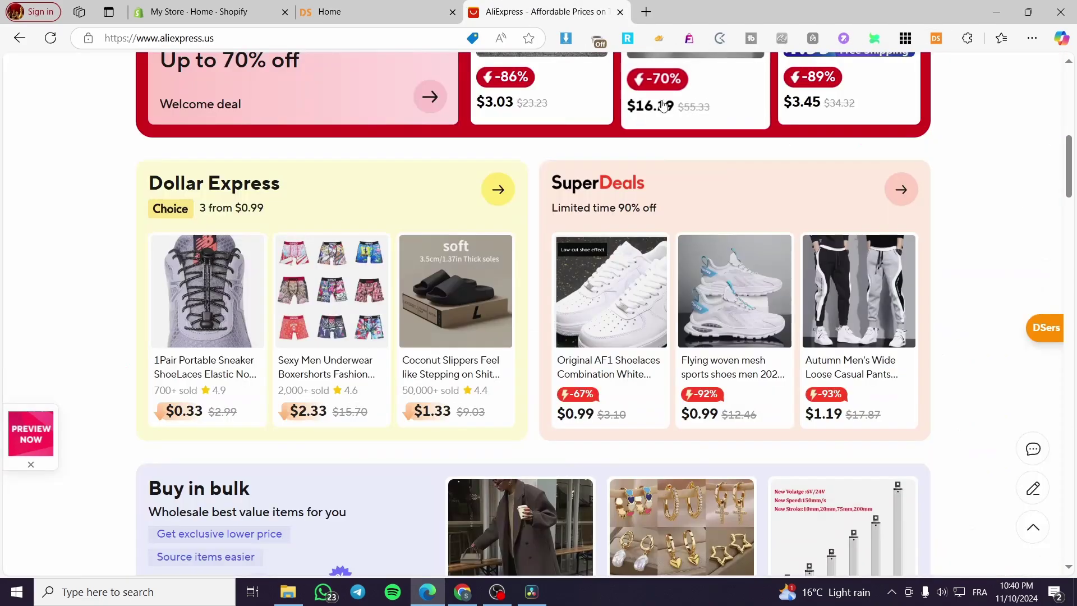
pyautogui.click(493, 370)
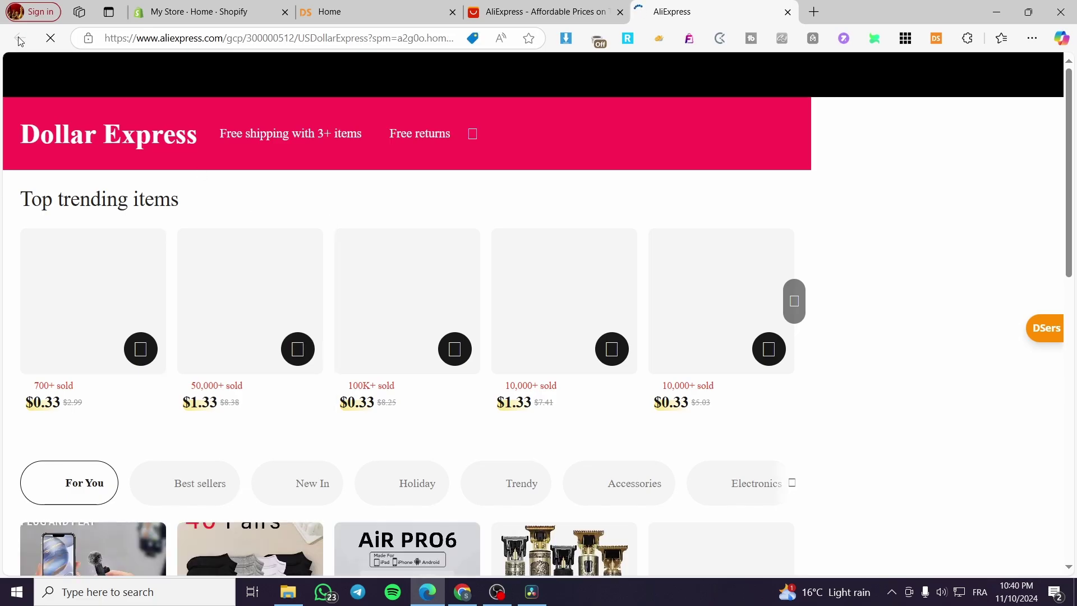
pyautogui.click(787, 12)
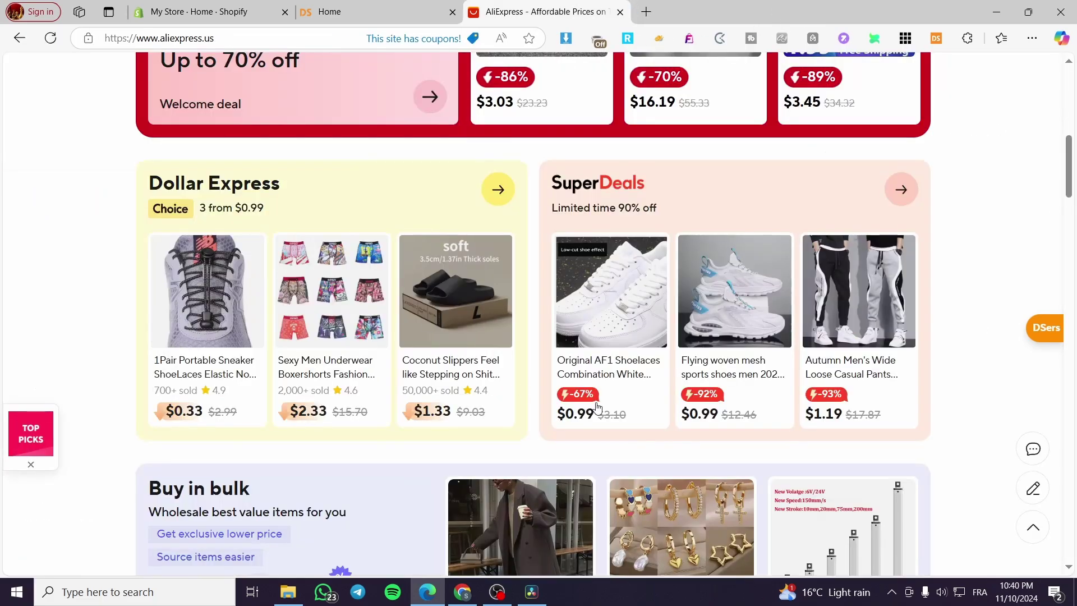
pyautogui.scroll(-8, 732, 398)
pyautogui.click(698, 303)
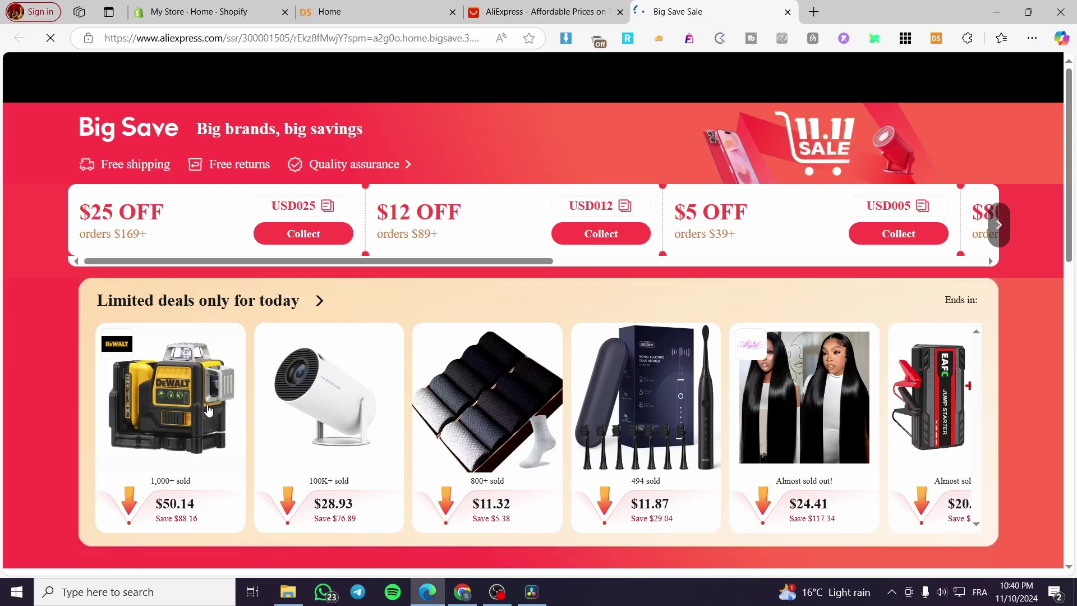
pyautogui.moveTo(353, 397)
pyautogui.click(496, 389)
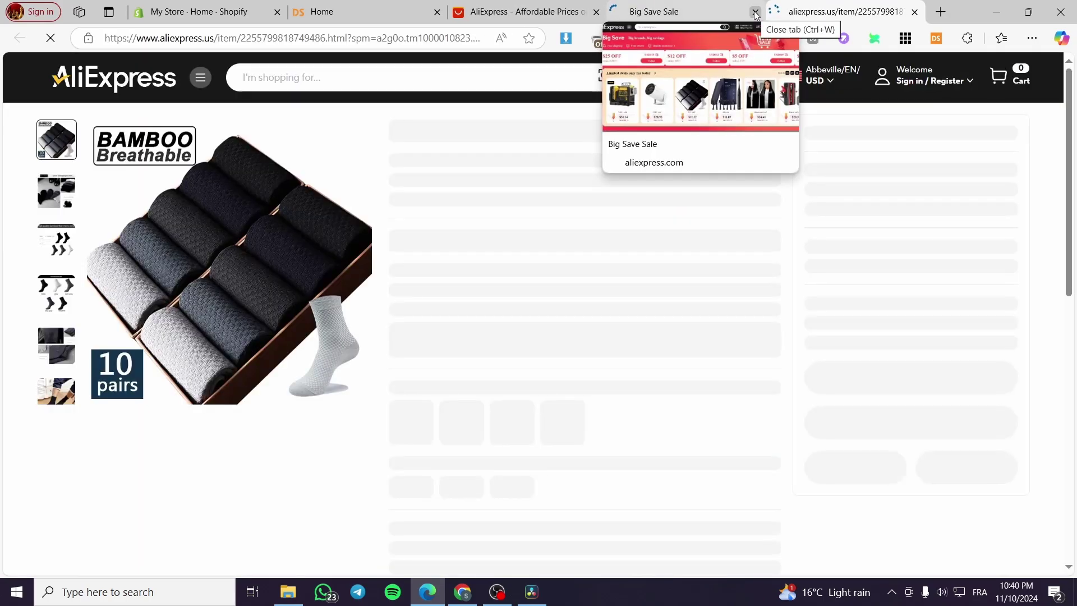
pyautogui.click(756, 12)
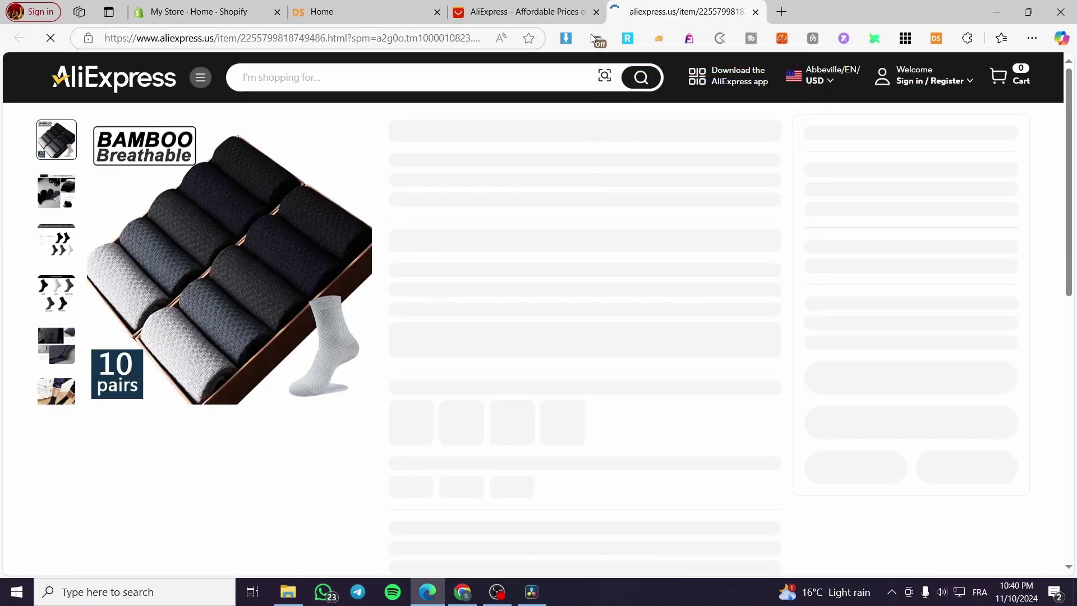
# Review the DSers importer shipping settings on the socks page, then return to the DSers dashboard
pyautogui.click(935, 37)
pyautogui.click(779, 287)
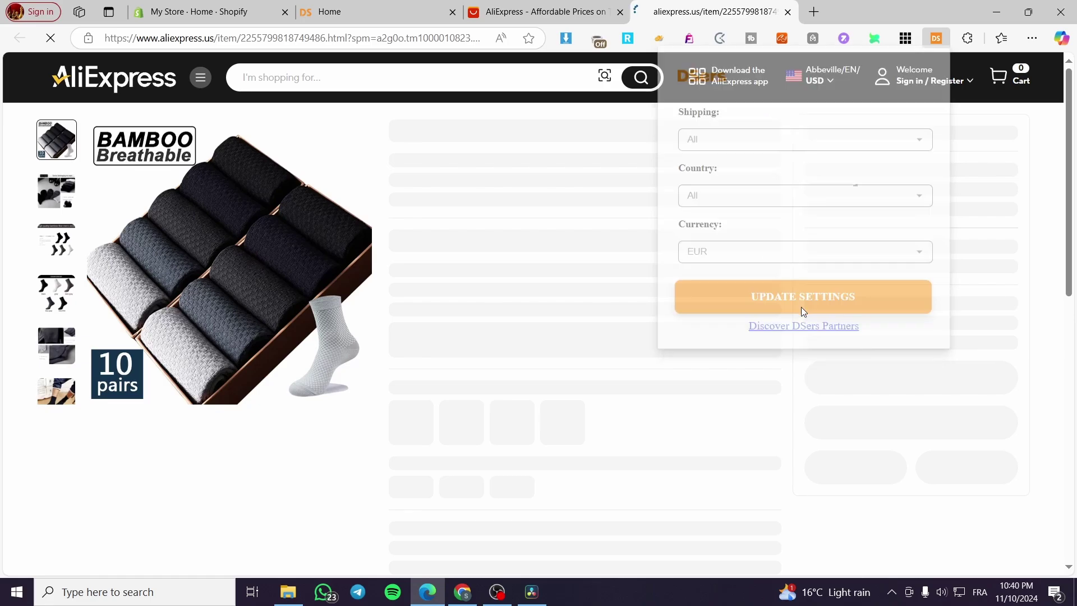
pyautogui.click(934, 38)
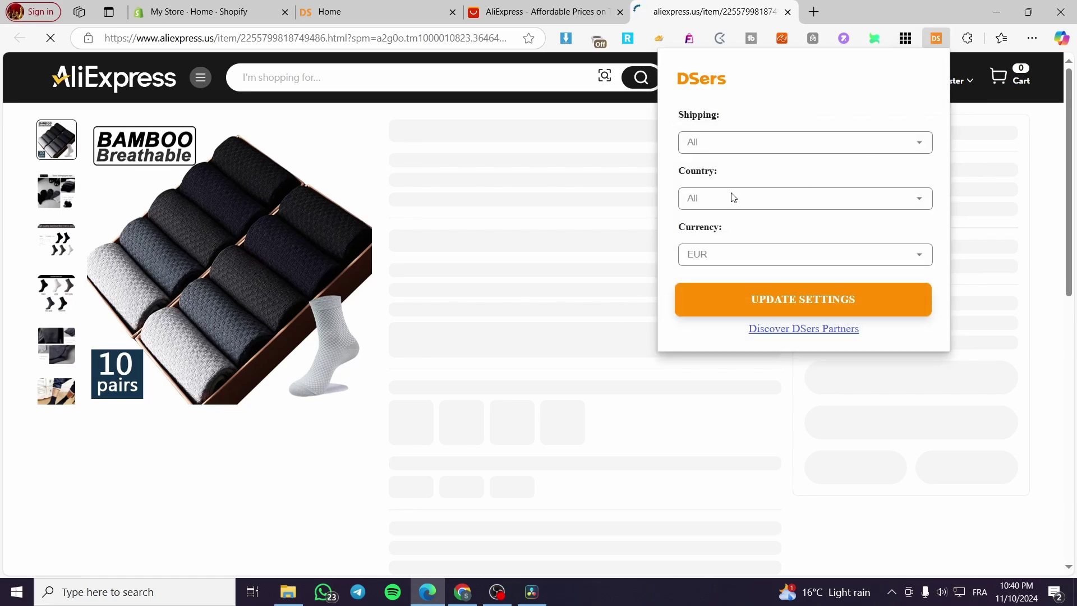
pyautogui.click(741, 144)
pyautogui.click(741, 144)
pyautogui.click(309, 38)
pyautogui.click(937, 39)
pyautogui.click(538, 11)
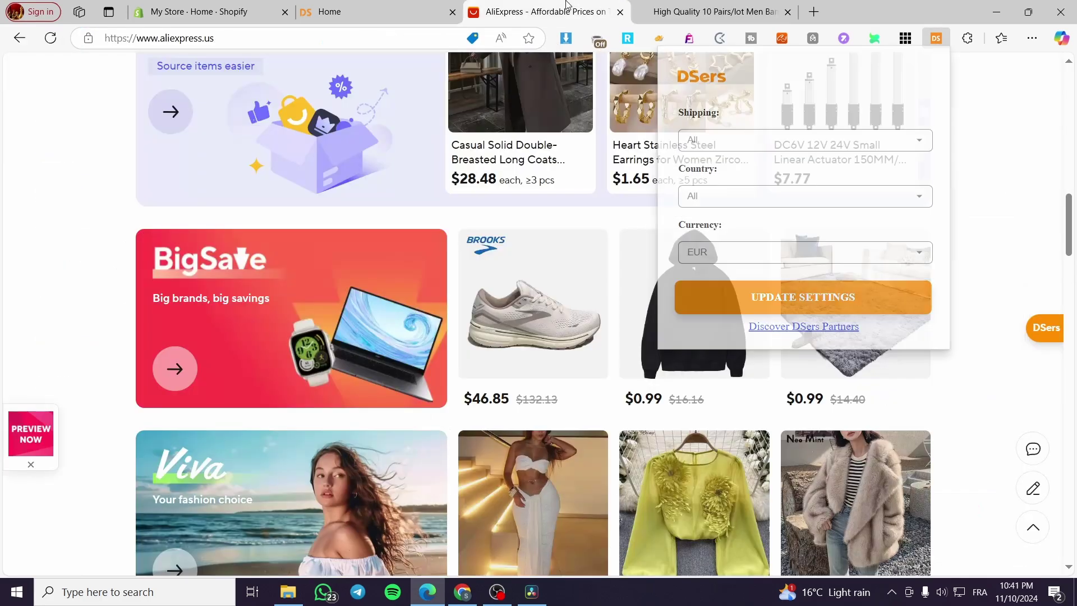
pyautogui.click(712, 11)
pyautogui.click(396, 4)
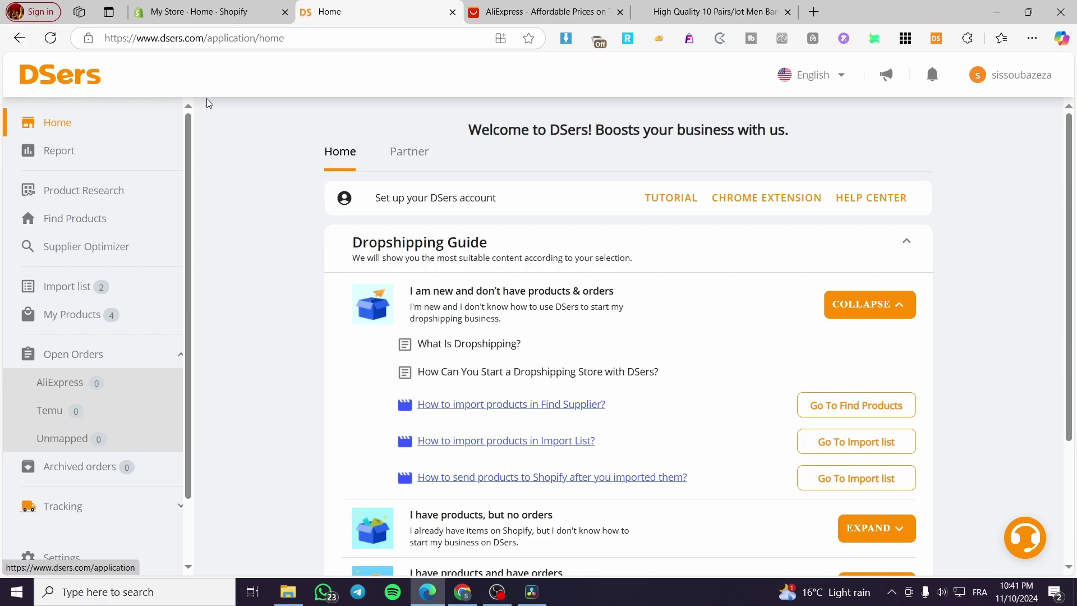
# Browse the DSers Find Products supplier catalogue, then go back to the $11.32 bamboo socks tab
pyautogui.click(88, 212)
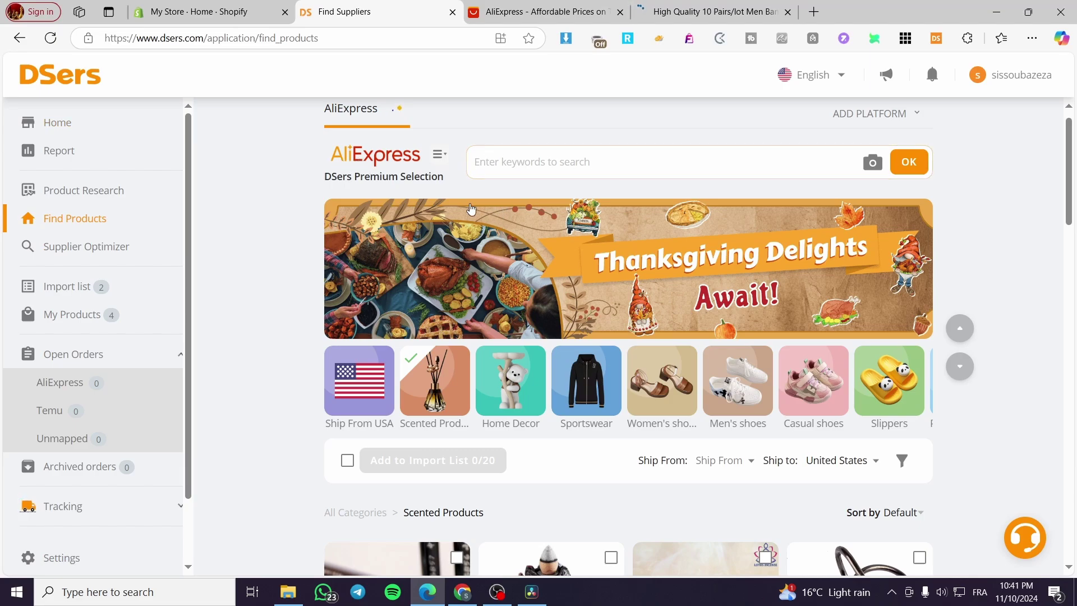
pyautogui.click(516, 166)
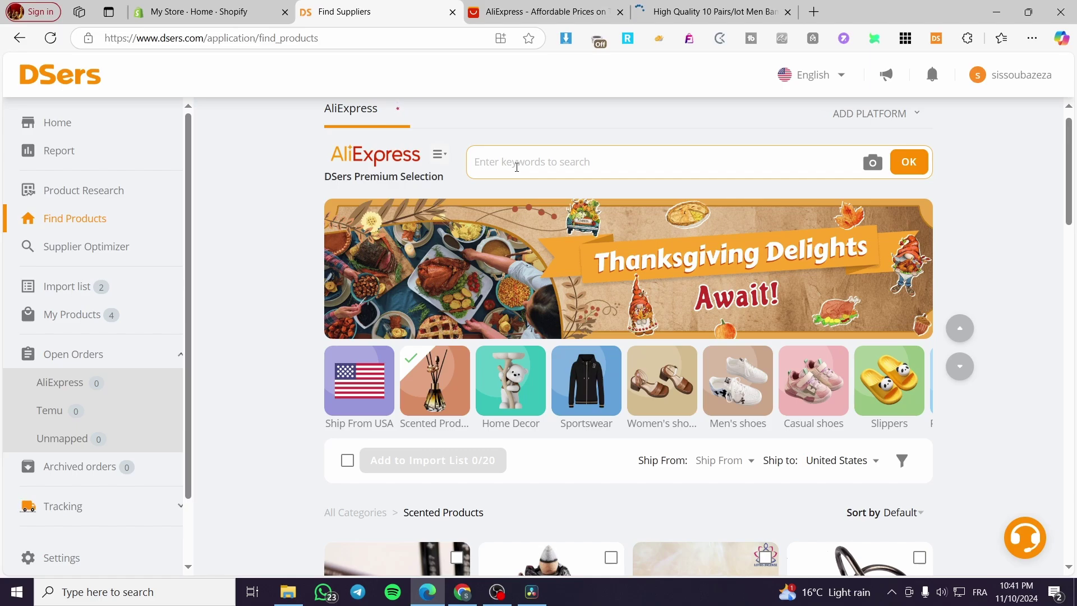
pyautogui.scroll(-3, 531, 203)
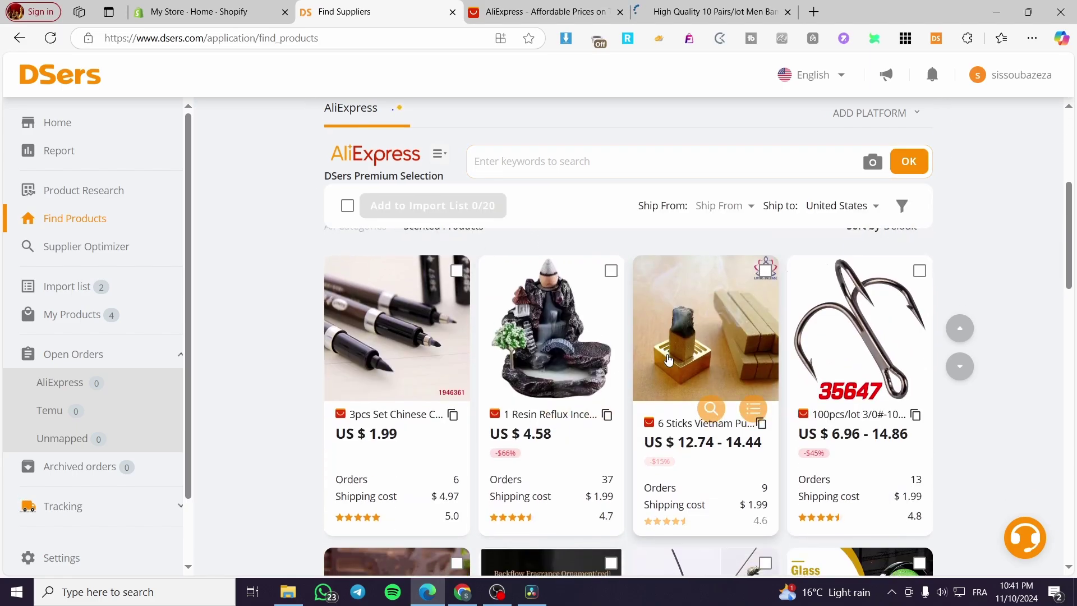
pyautogui.scroll(2, 459, 364)
pyautogui.scroll(-3, 457, 365)
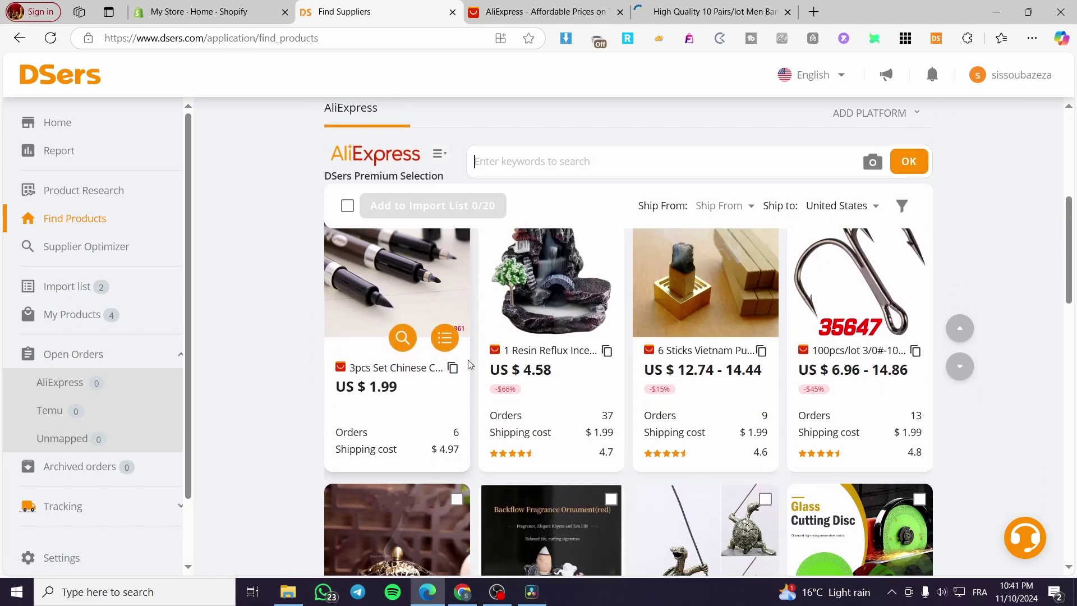
pyautogui.scroll(3, 453, 364)
pyautogui.scroll(2, 453, 364)
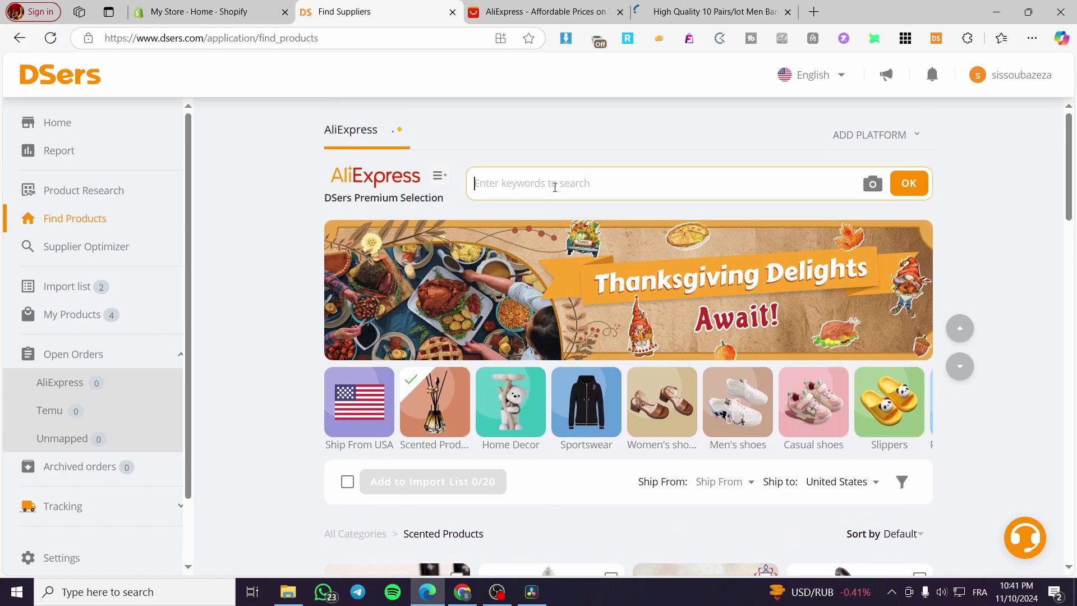
pyautogui.click(677, 7)
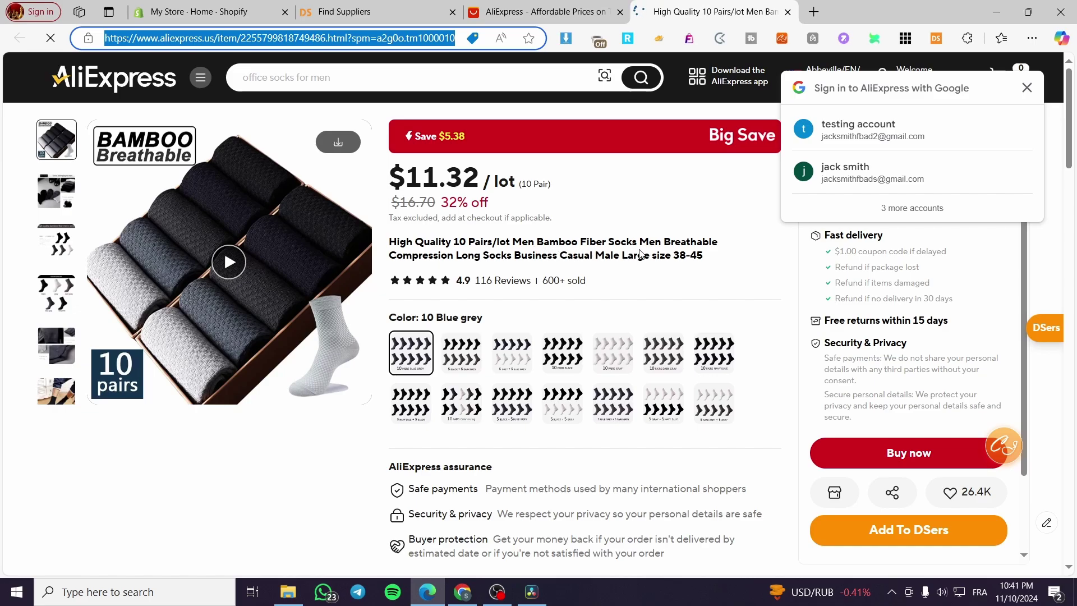
# Dismiss the Google sign-in prompt, glance over AliExpress home, and return to DSers Find Suppliers
pyautogui.click(1024, 92)
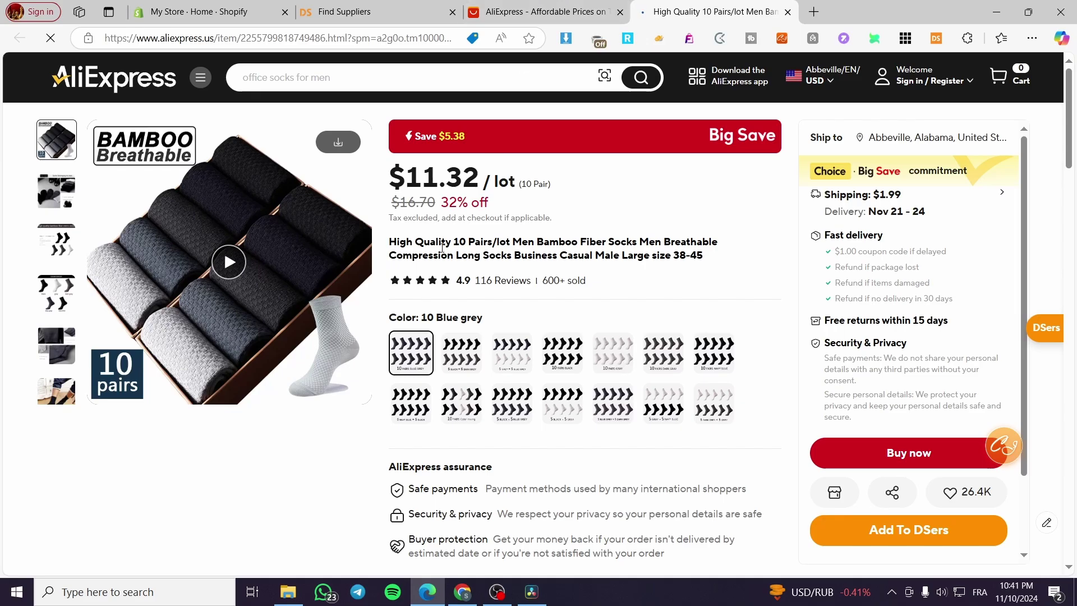
pyautogui.click(538, 11)
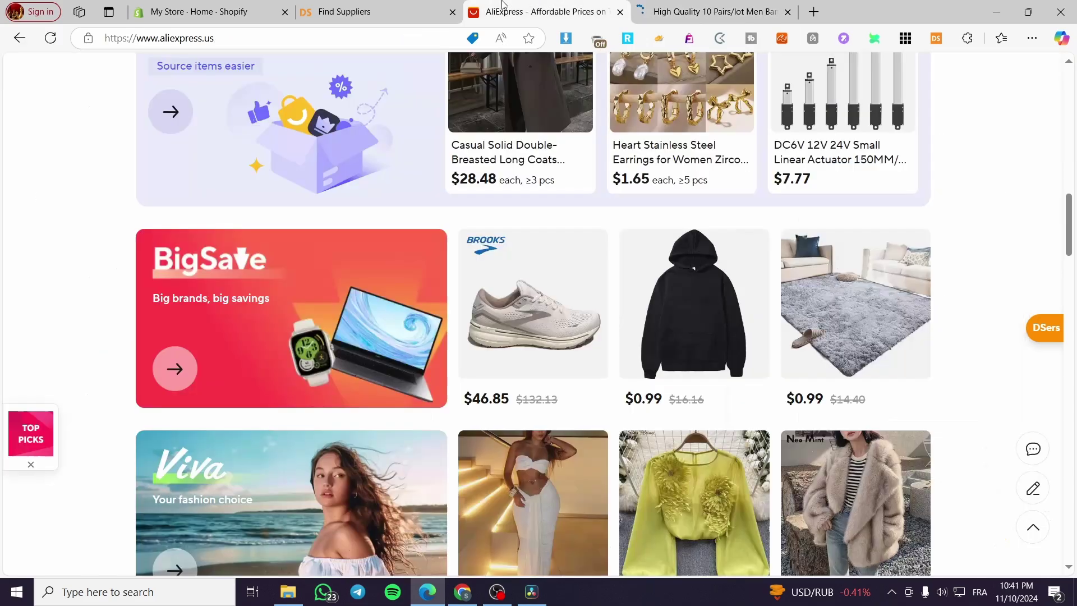
pyautogui.scroll(-4, 671, 373)
pyautogui.scroll(-5, 671, 373)
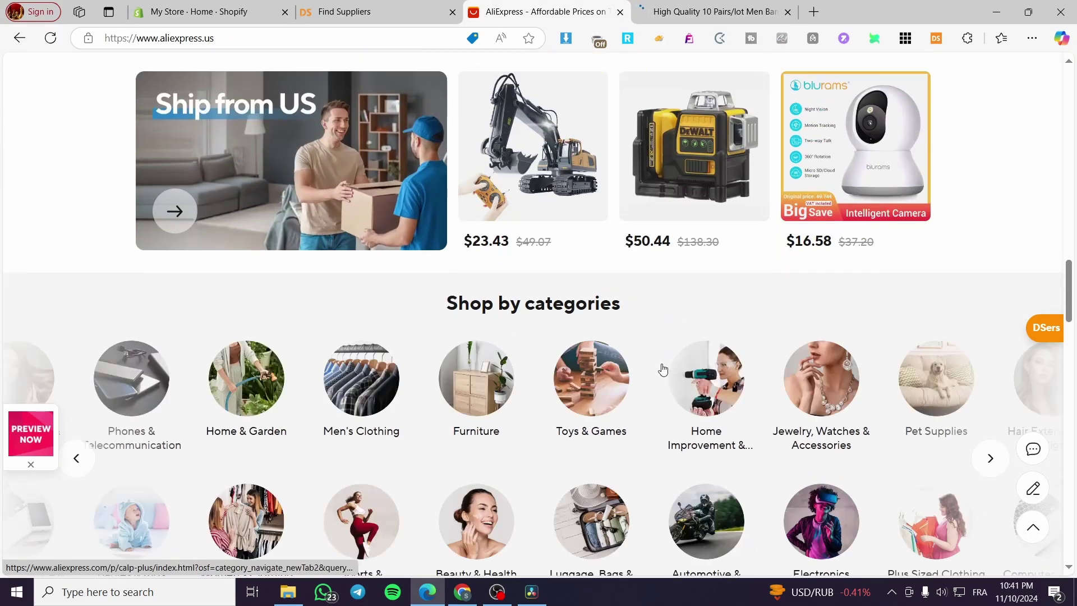
pyautogui.scroll(18, 663, 368)
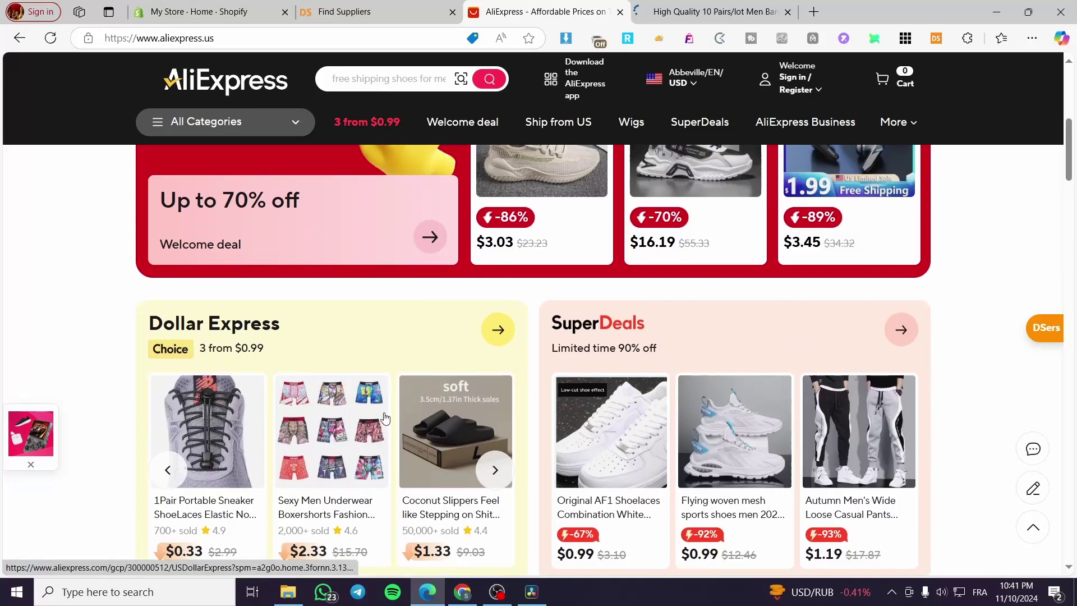
pyautogui.click(429, 10)
pyautogui.scroll(-5, 701, 252)
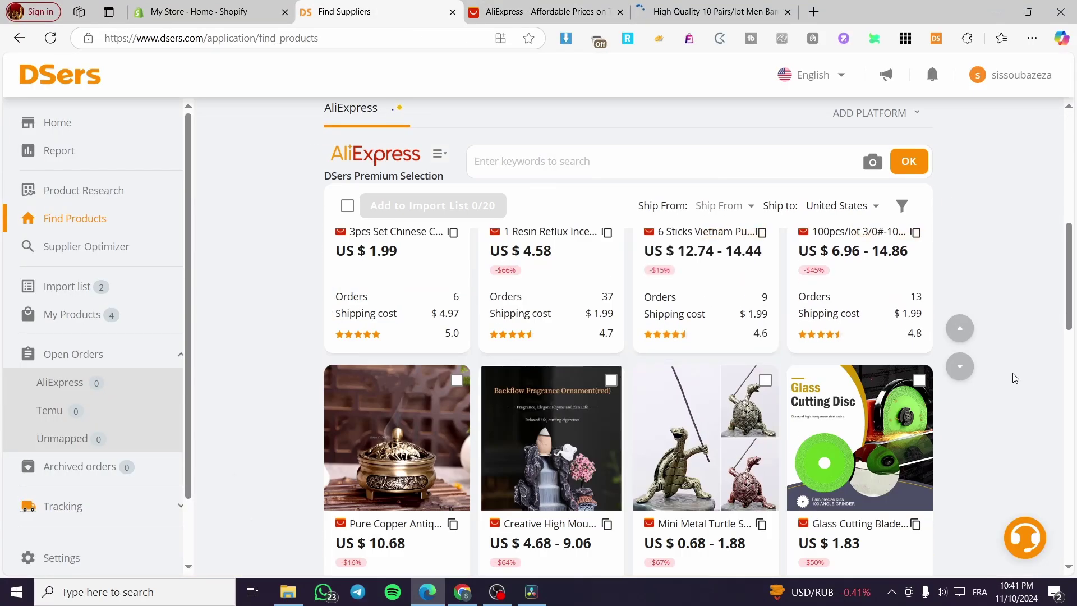
pyautogui.scroll(-1, 1016, 385)
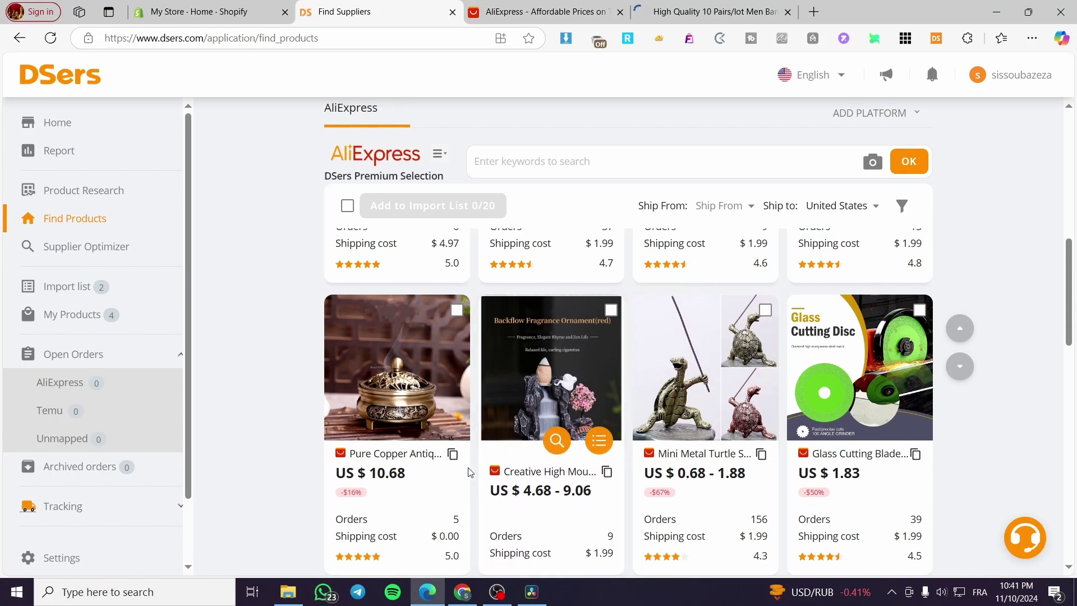
pyautogui.scroll(3, 666, 297)
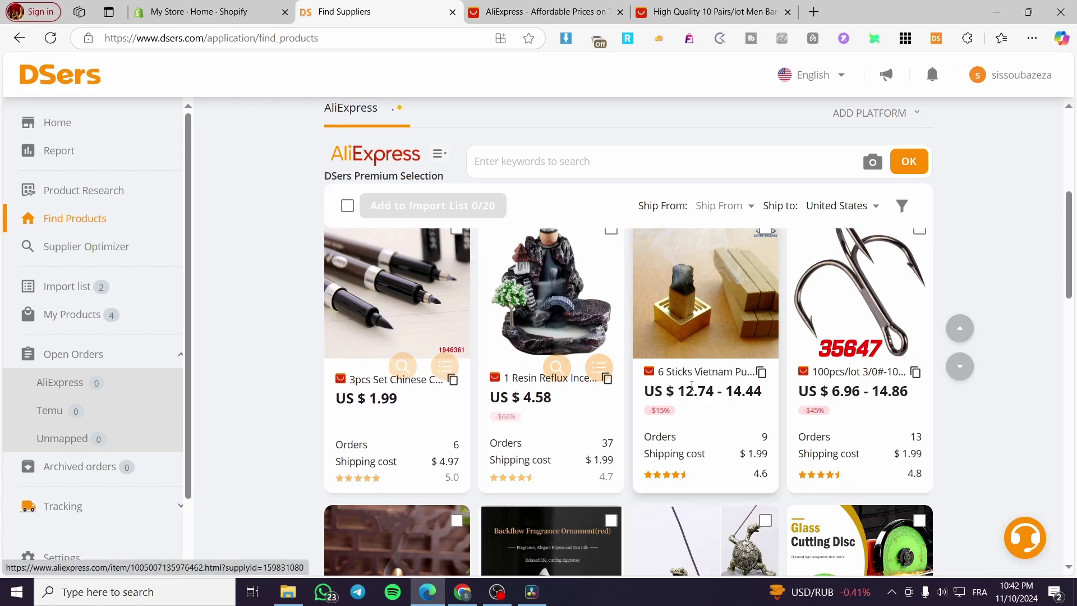
pyautogui.scroll(-2, 561, 427)
pyautogui.scroll(-4, 569, 499)
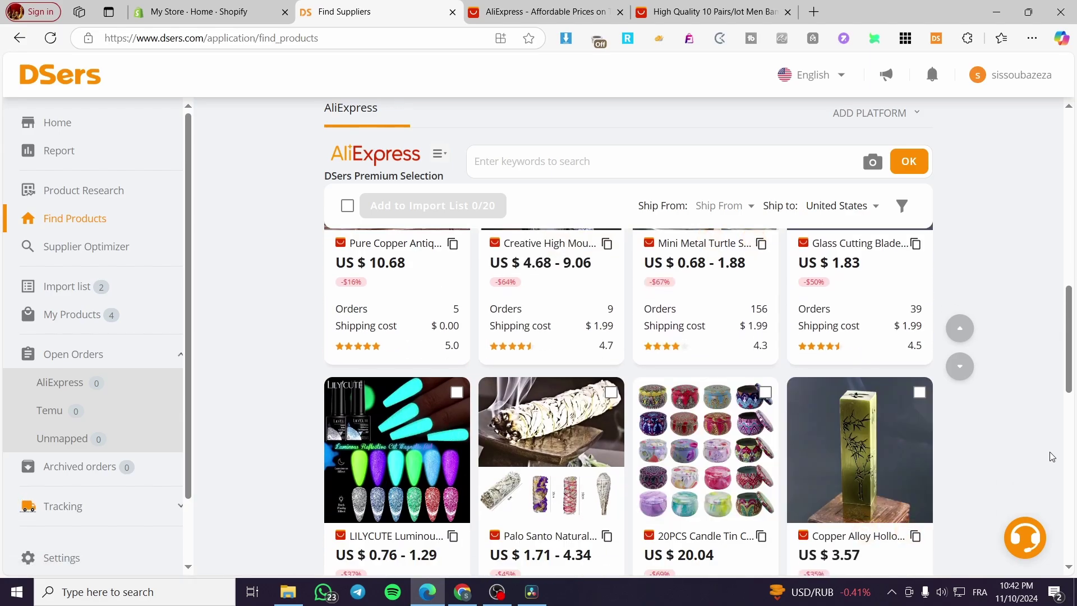
pyautogui.scroll(-7, 962, 449)
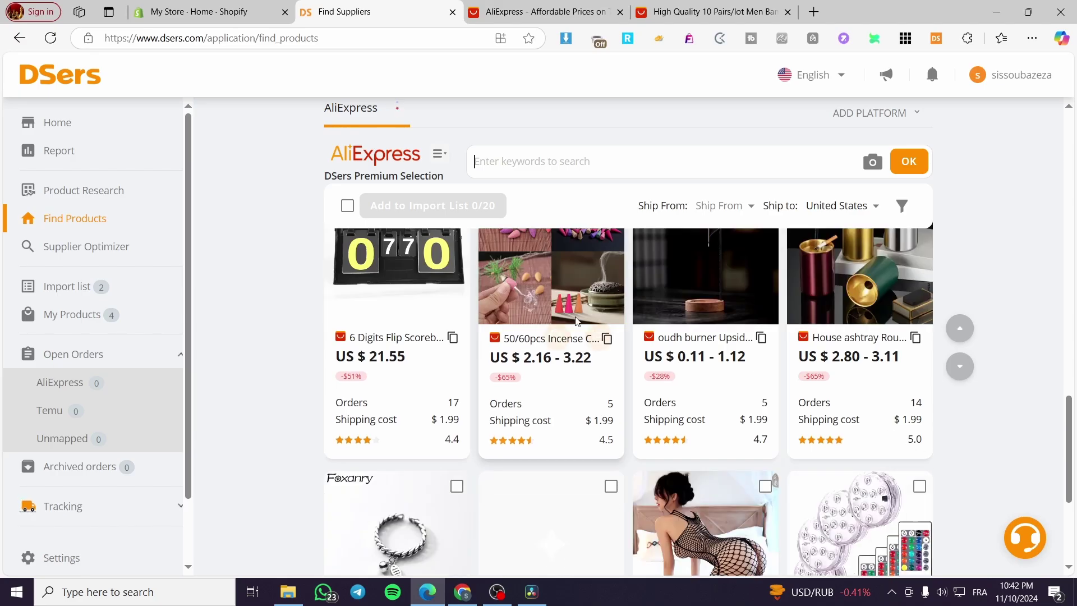
pyautogui.scroll(3, 505, 180)
pyautogui.click(487, 165)
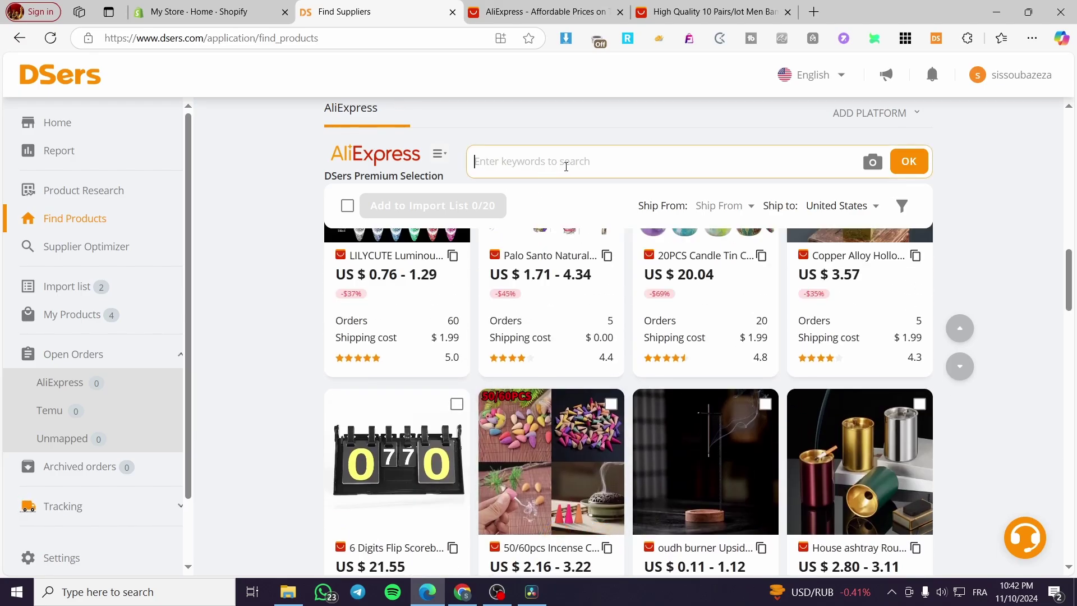
# Search the catalogue for 'power', then refine the keyword to 'power bank'
pyautogui.scroll(4, 565, 166)
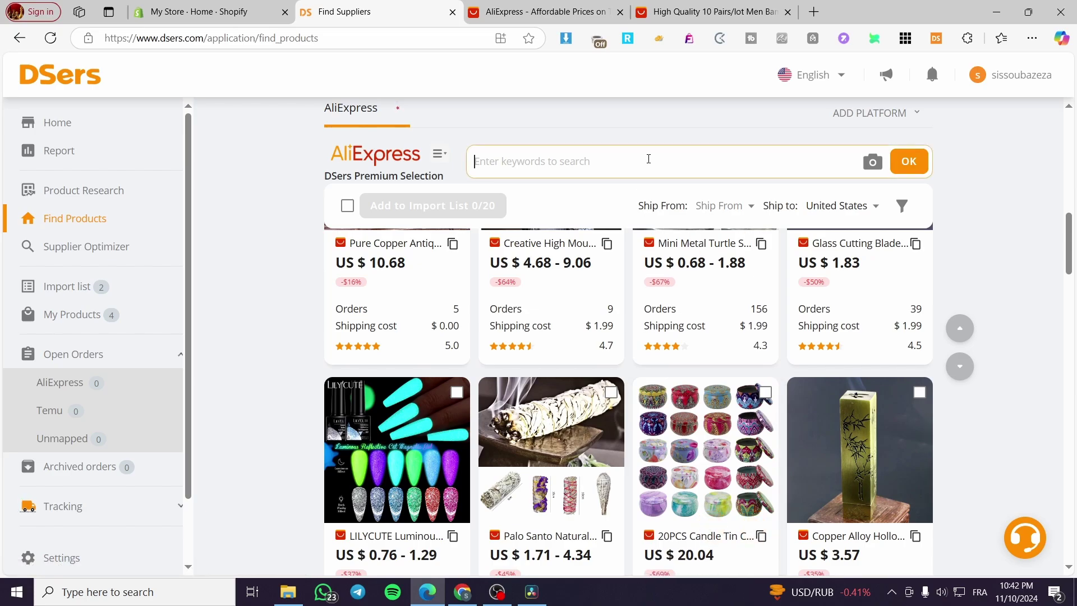
pyautogui.write('power')
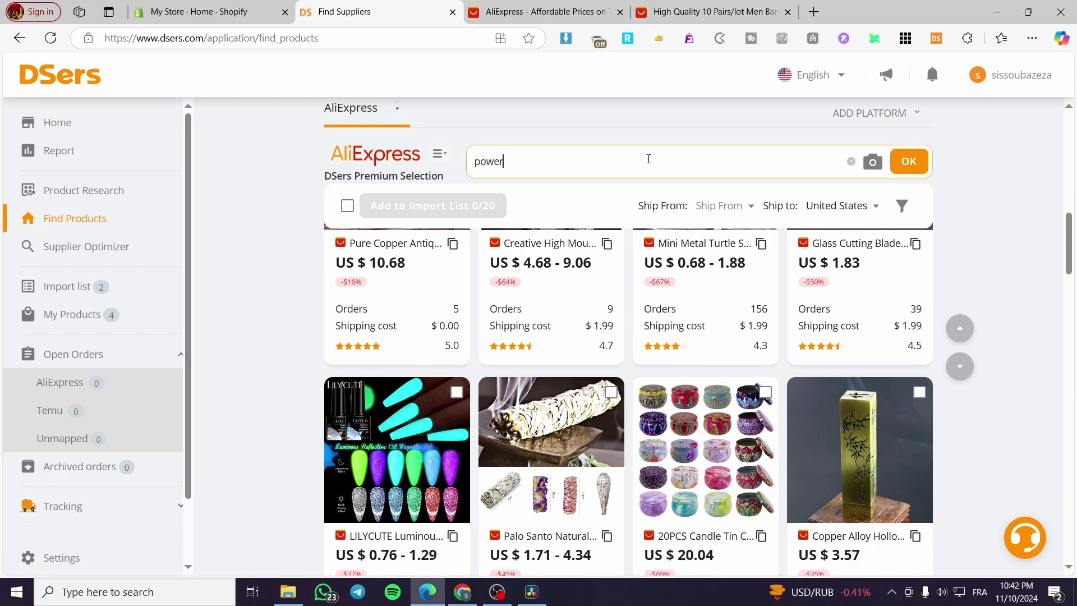
pyautogui.press('Return')
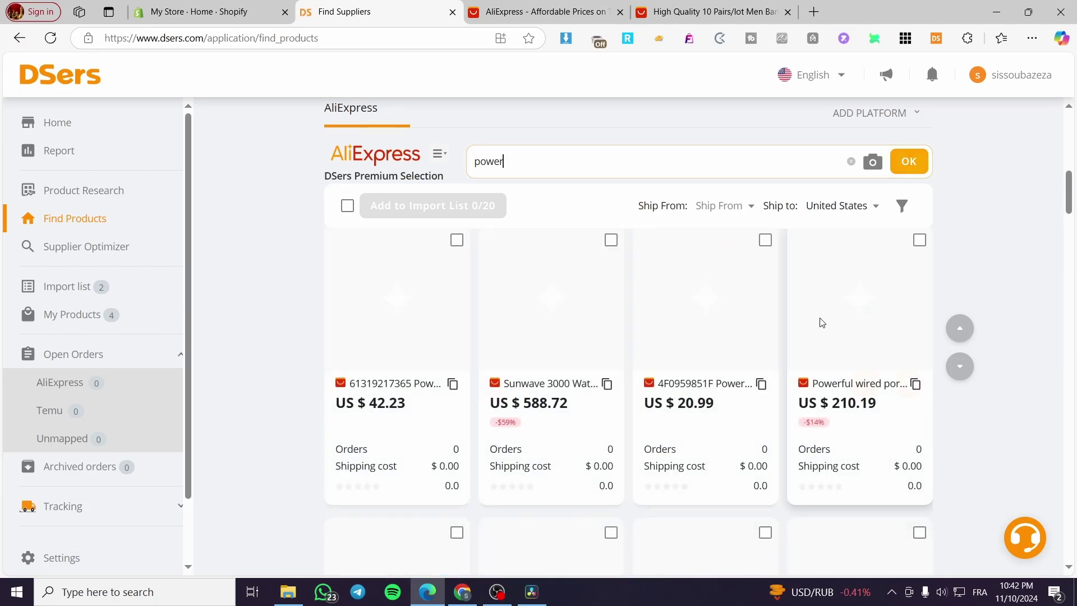
pyautogui.scroll(-5, 621, 380)
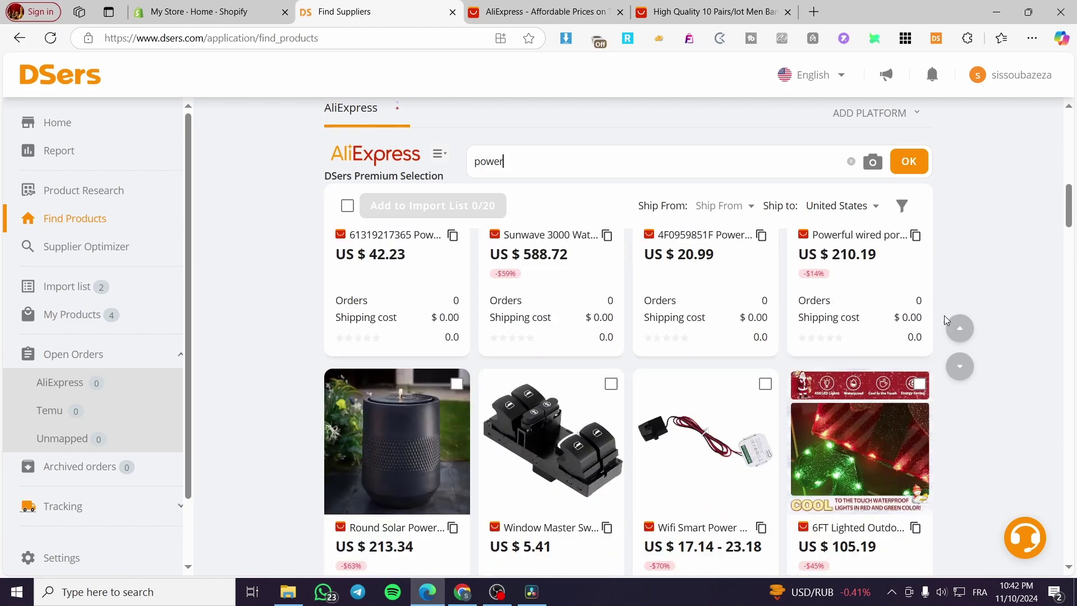
pyautogui.scroll(2, 570, 225)
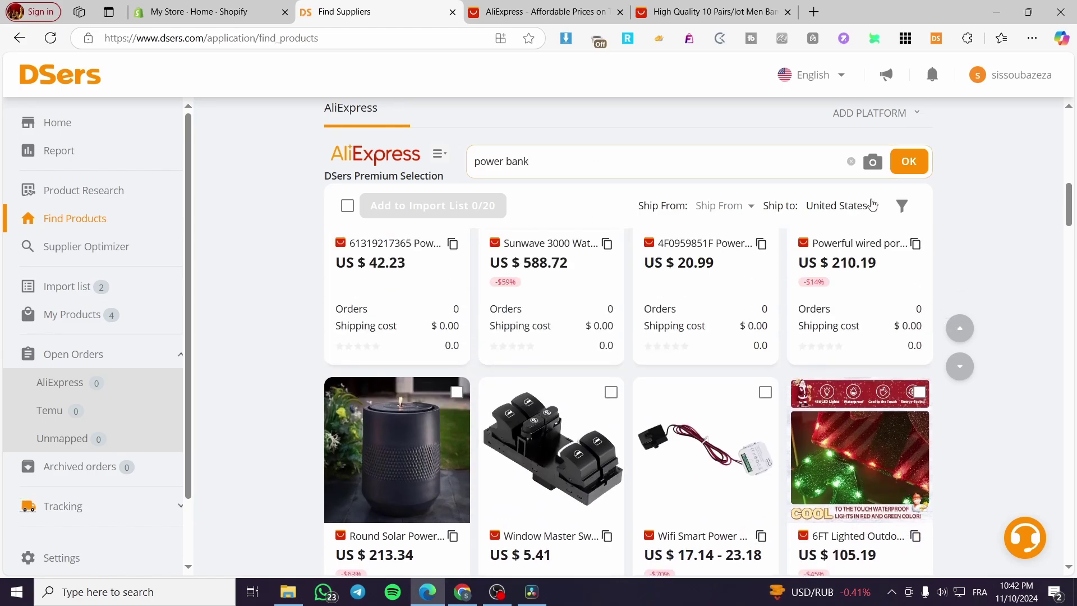
pyautogui.click(877, 174)
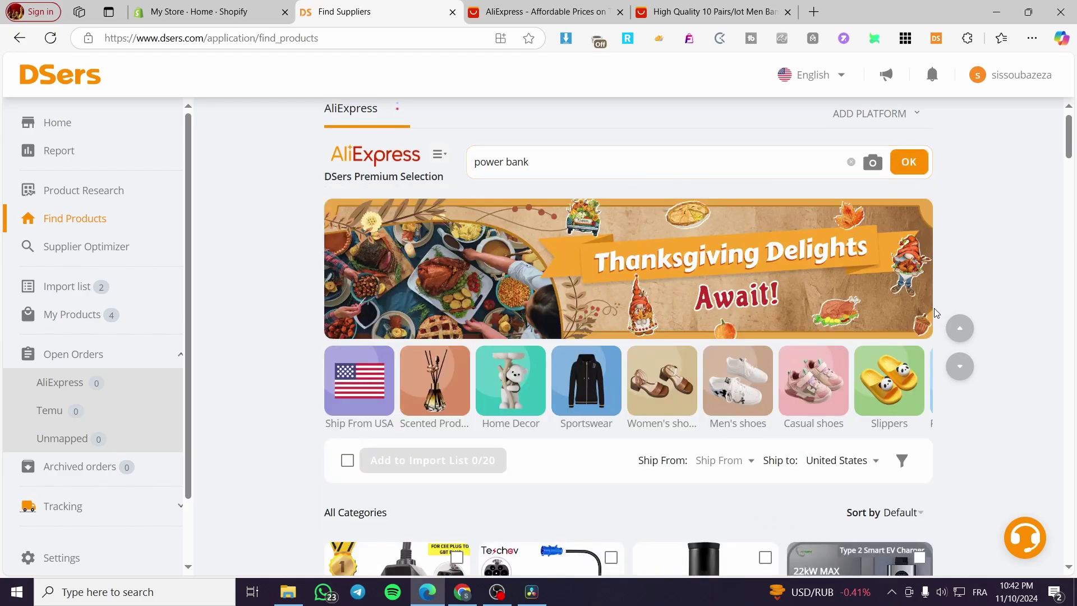
pyautogui.scroll(-5, 947, 320)
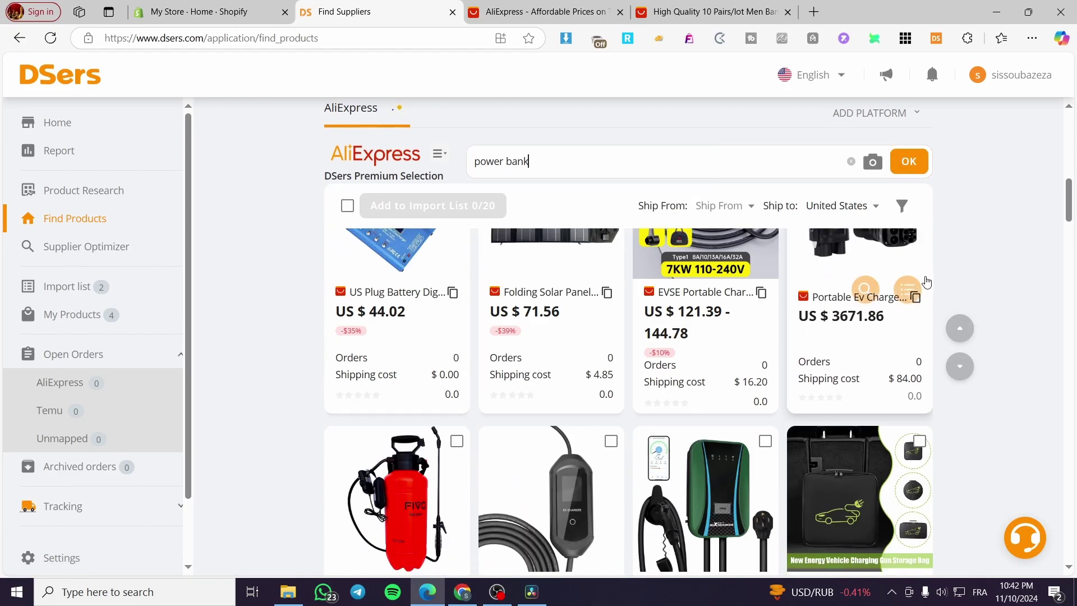
pyautogui.scroll(4, 904, 351)
pyautogui.scroll(2, 987, 354)
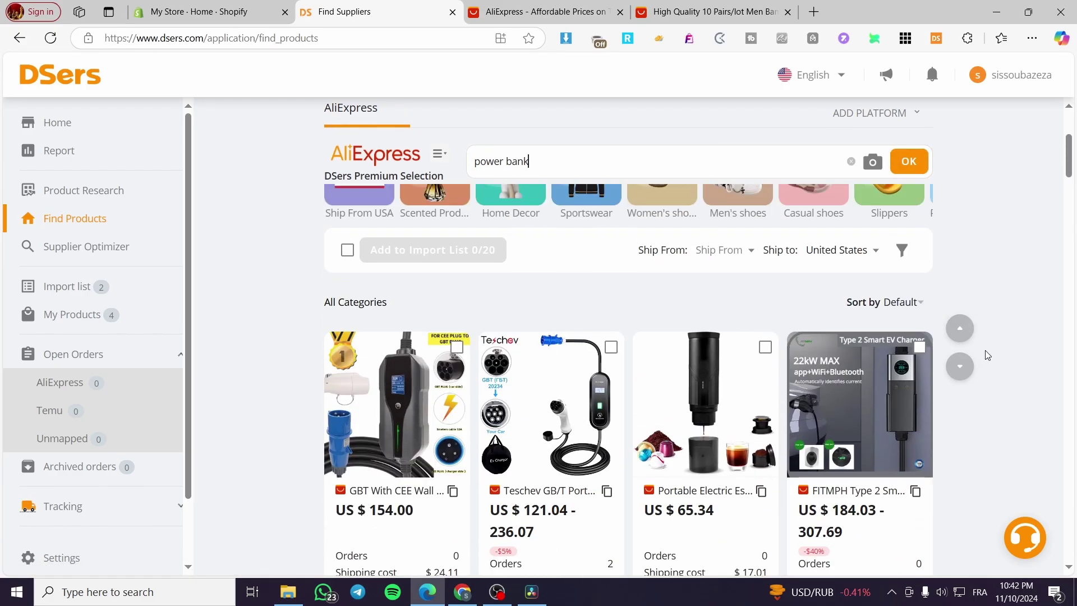
pyautogui.scroll(-8, 987, 354)
pyautogui.scroll(-7, 987, 352)
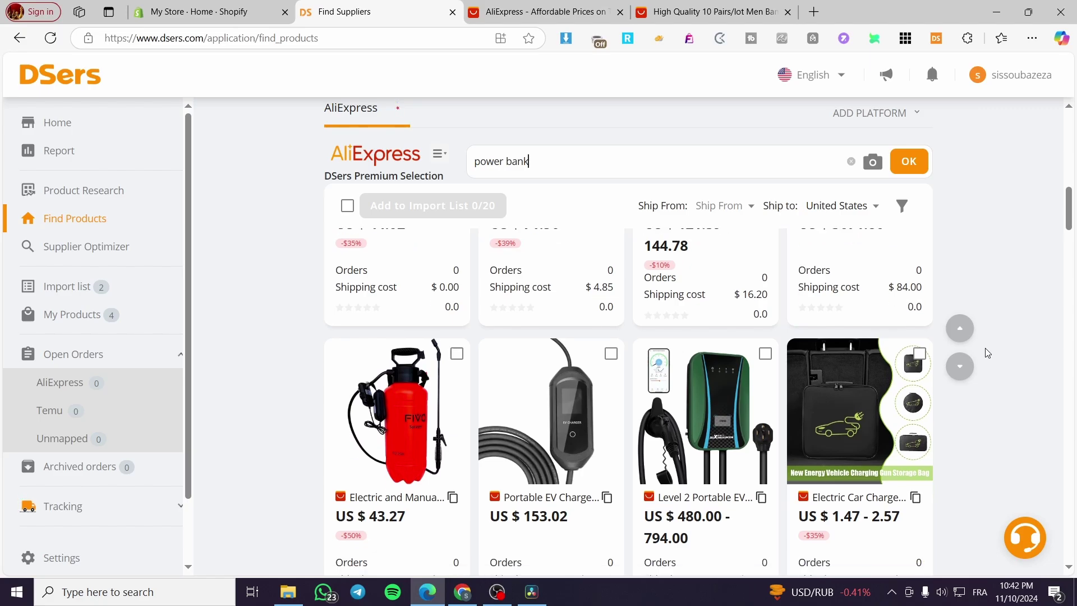
pyautogui.scroll(-4, 561, 415)
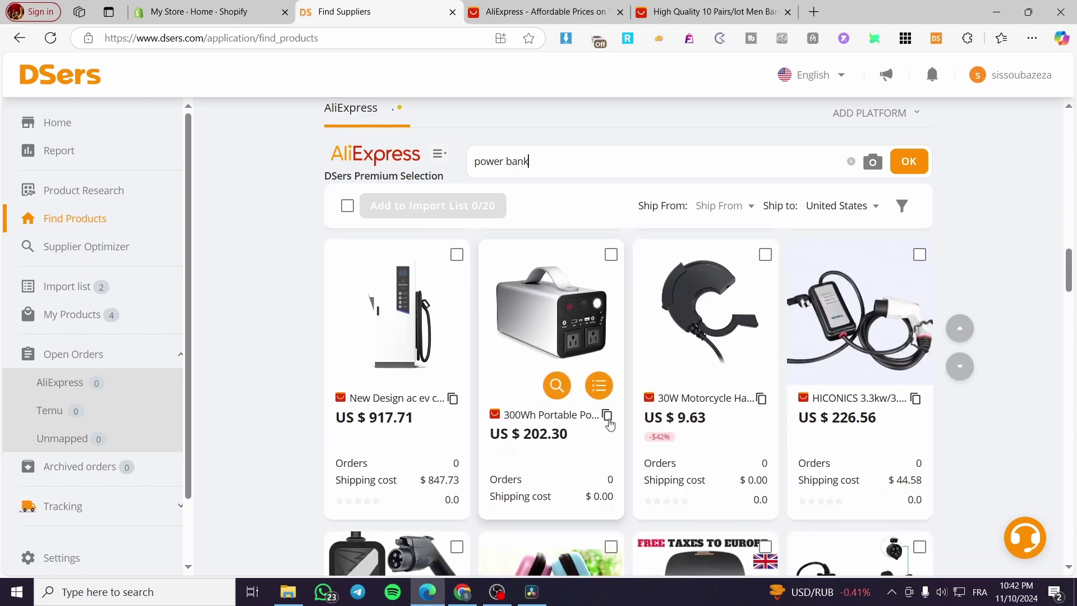
pyautogui.scroll(-5, 470, 399)
pyautogui.scroll(-3, 449, 399)
pyautogui.scroll(2, 449, 399)
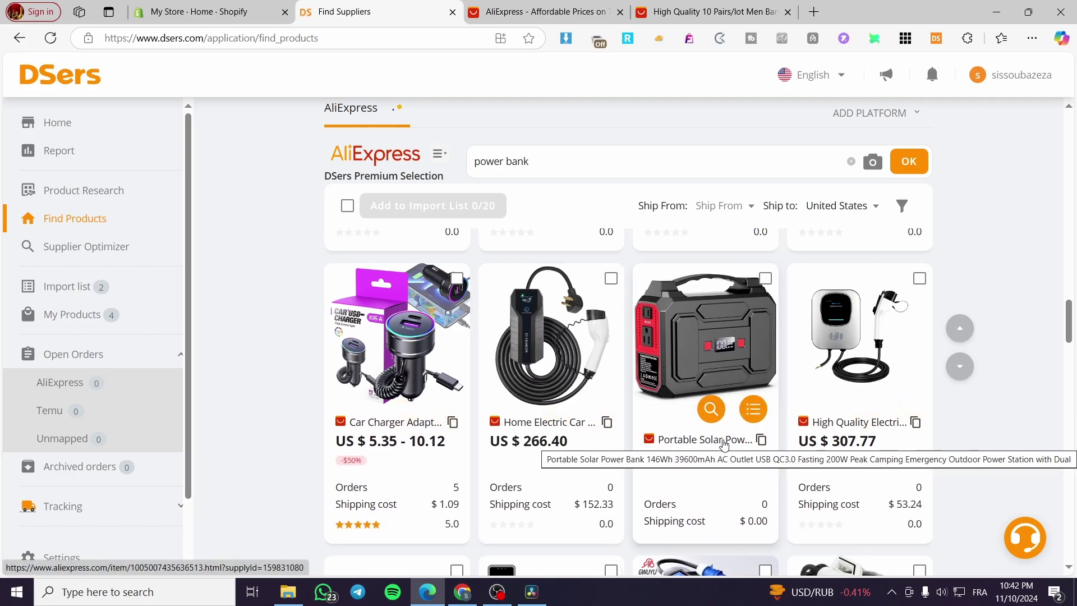
pyautogui.scroll(-8, 617, 432)
pyautogui.scroll(-6, 492, 417)
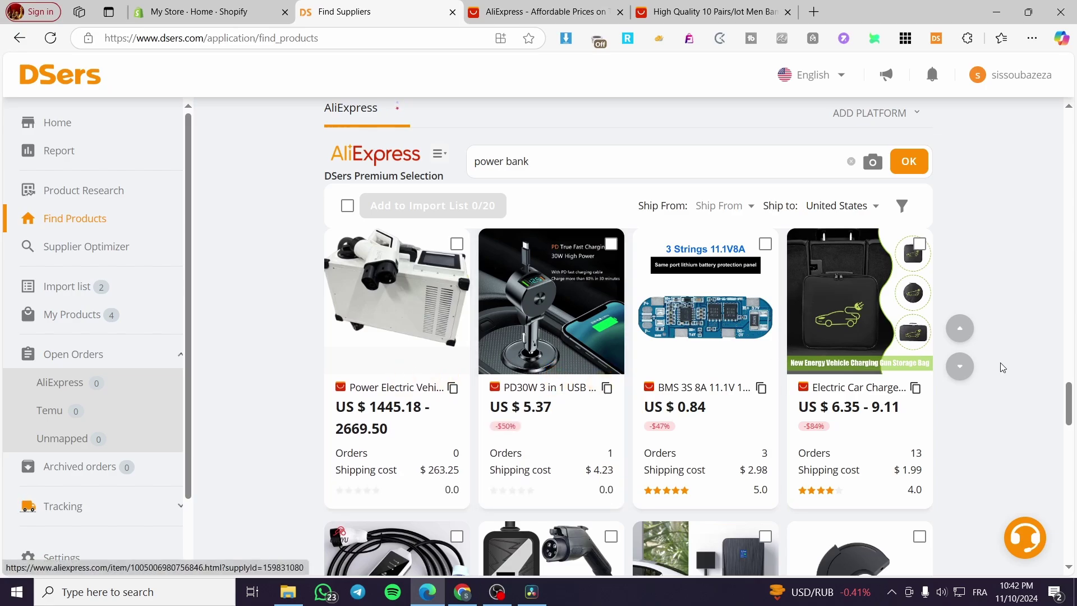
pyautogui.click(965, 363)
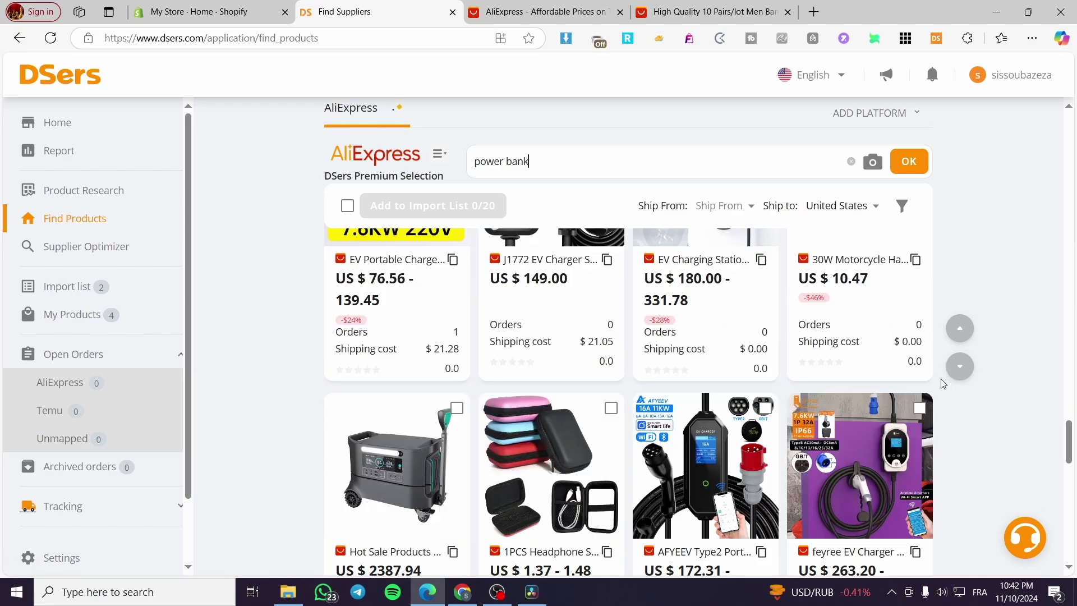
pyautogui.scroll(10, 869, 383)
pyautogui.scroll(5, 829, 383)
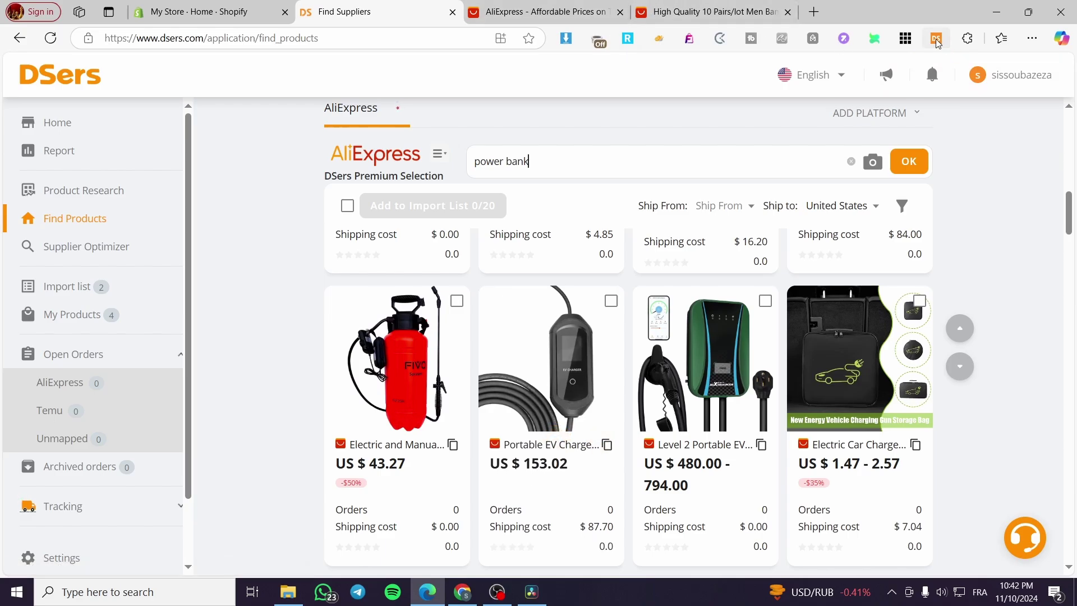
pyautogui.click(936, 39)
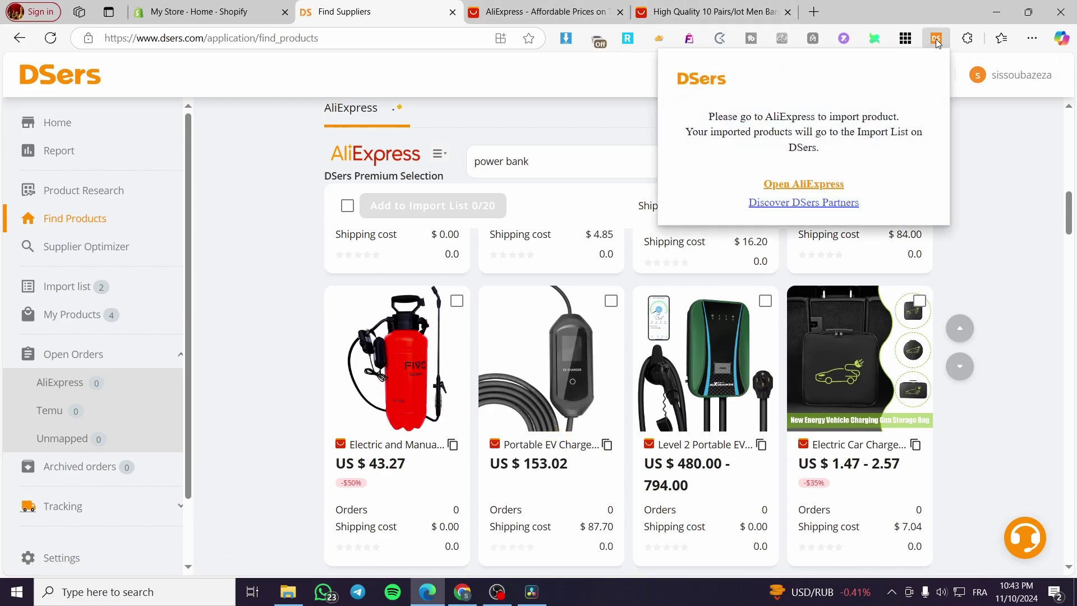
# Clear the 'power bank' search and preview the US $2.07 Plastic Straw Cup page
pyautogui.moveTo(568, 161); pyautogui.dragTo(429, 126)
pyautogui.press('BackSpace')
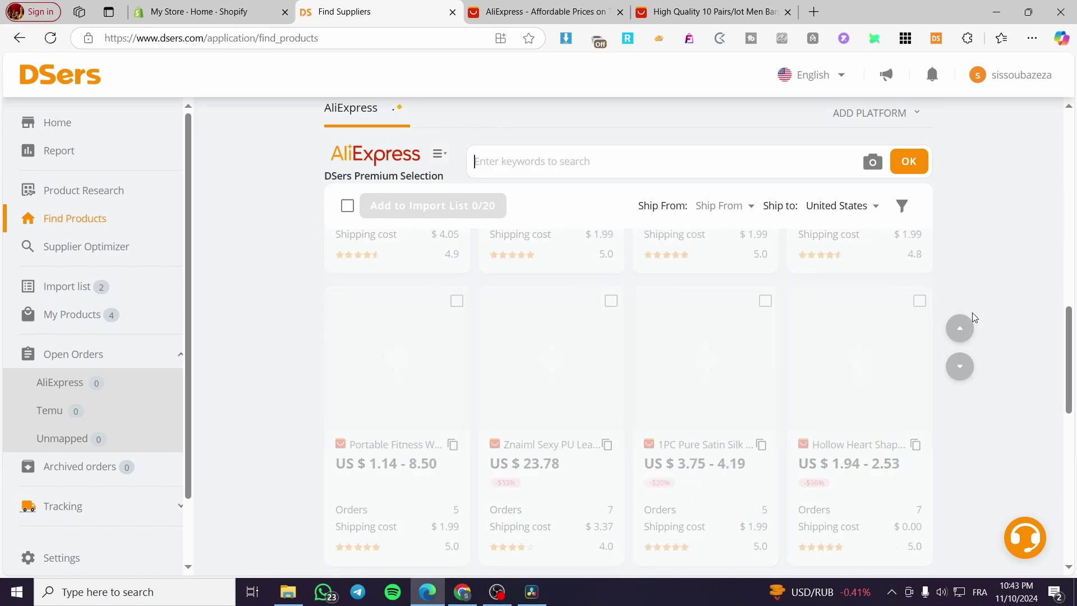
pyautogui.scroll(-5, 622, 421)
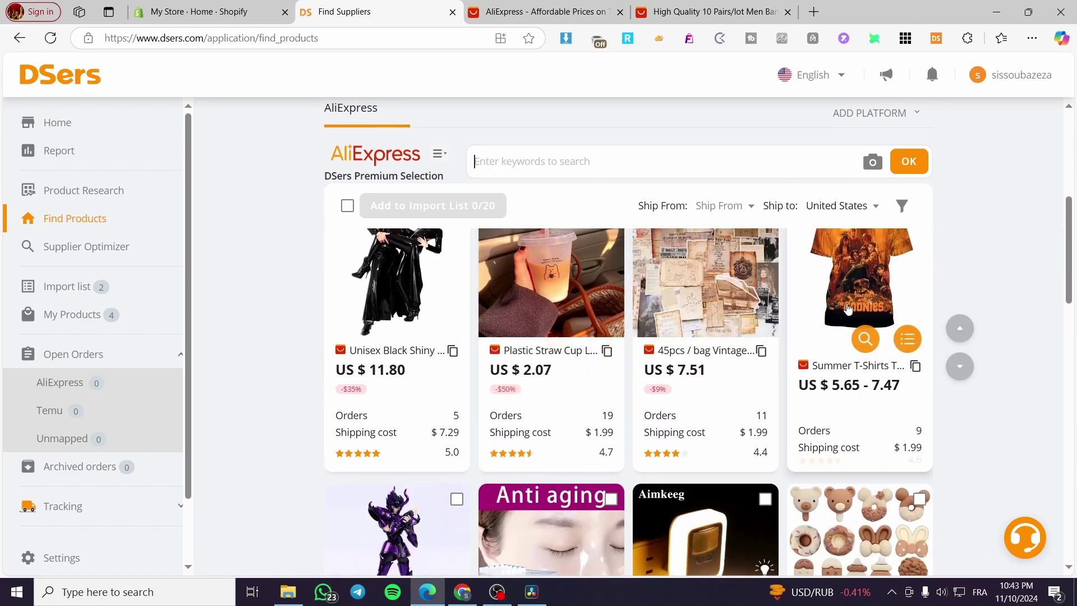
pyautogui.scroll(1, 554, 338)
pyautogui.click(554, 338)
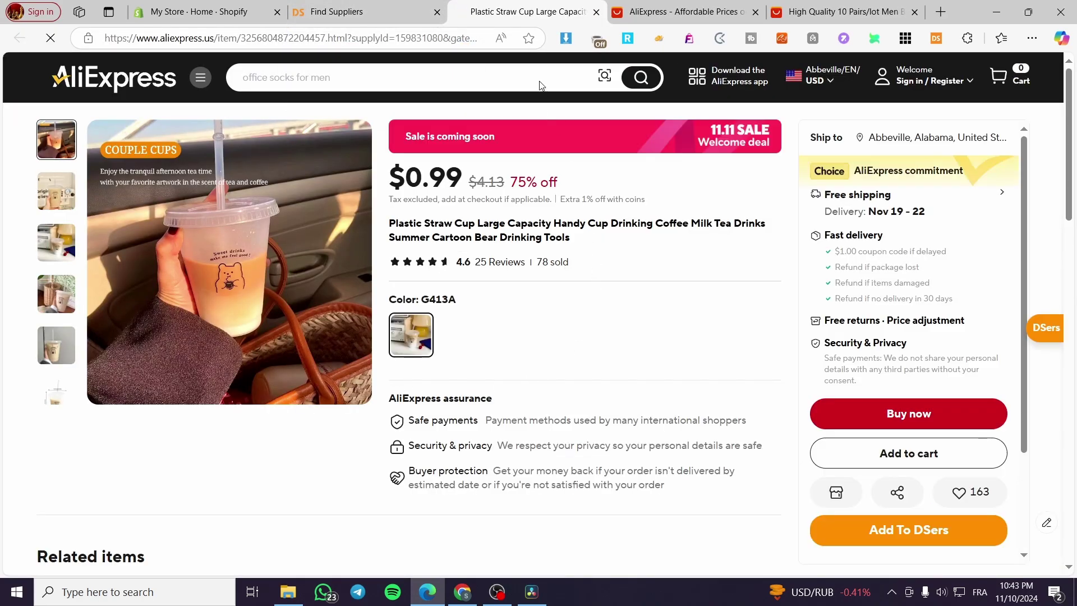
pyautogui.click(596, 12)
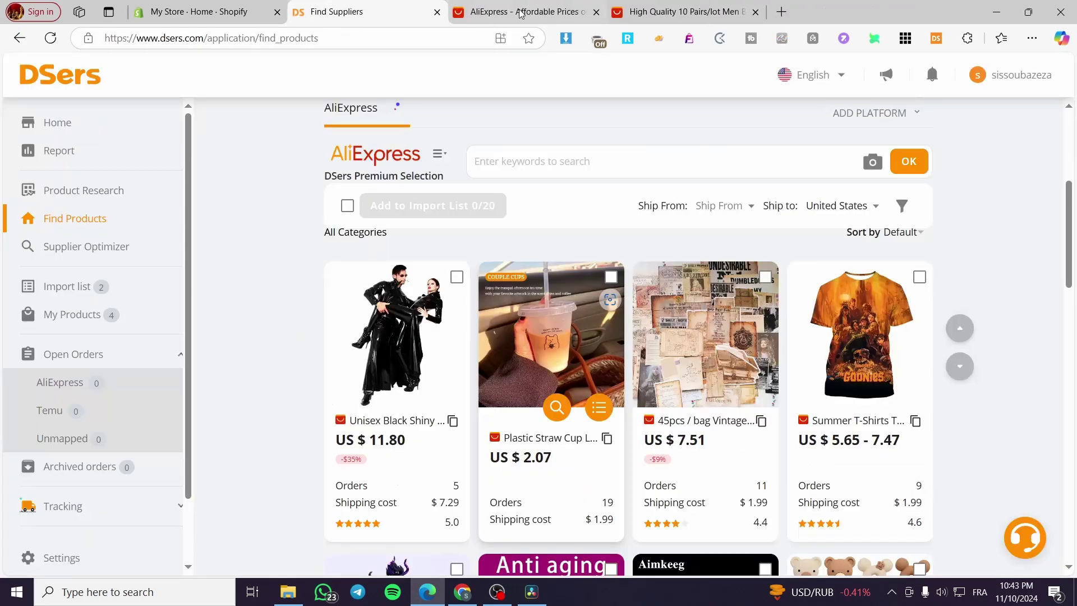
# Add the Plastic Straw Cup to the Import list, stay on the page, then open the Import list
pyautogui.click(594, 409)
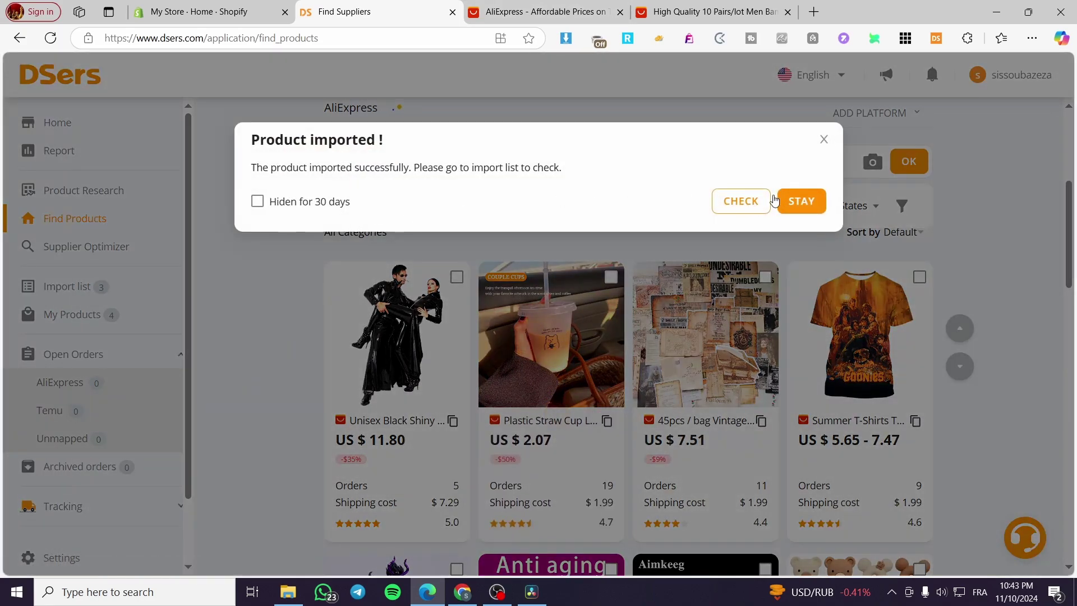
pyautogui.click(801, 200)
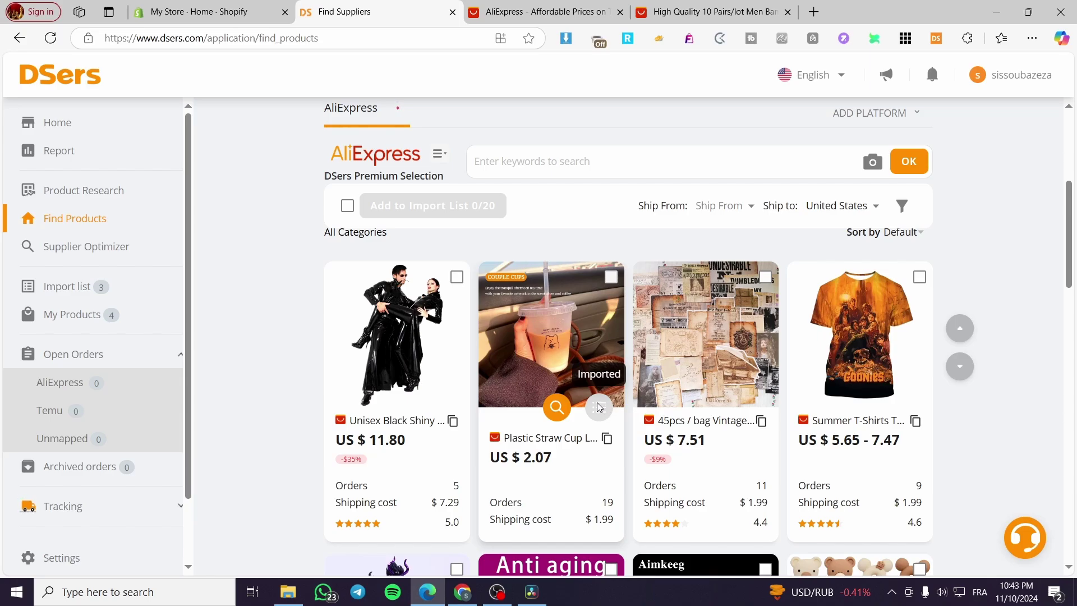
pyautogui.click(72, 286)
pyautogui.rightClick(72, 286)
pyautogui.click(51, 289)
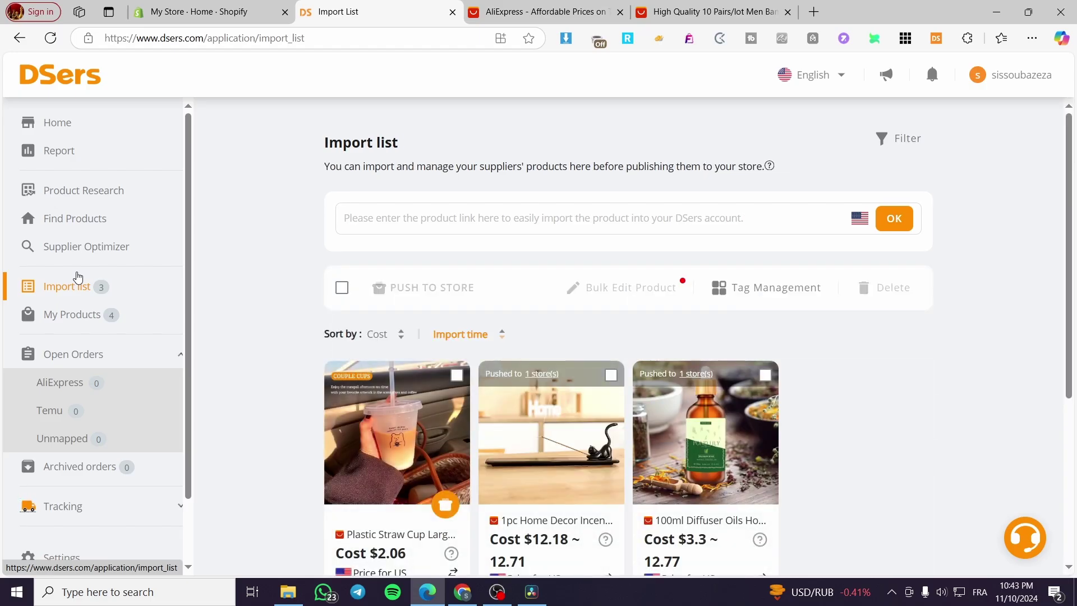
# Delete the incense burner and diffuser oils products, then select the Plastic Straw Cup for pushing
pyautogui.scroll(-1, 559, 353)
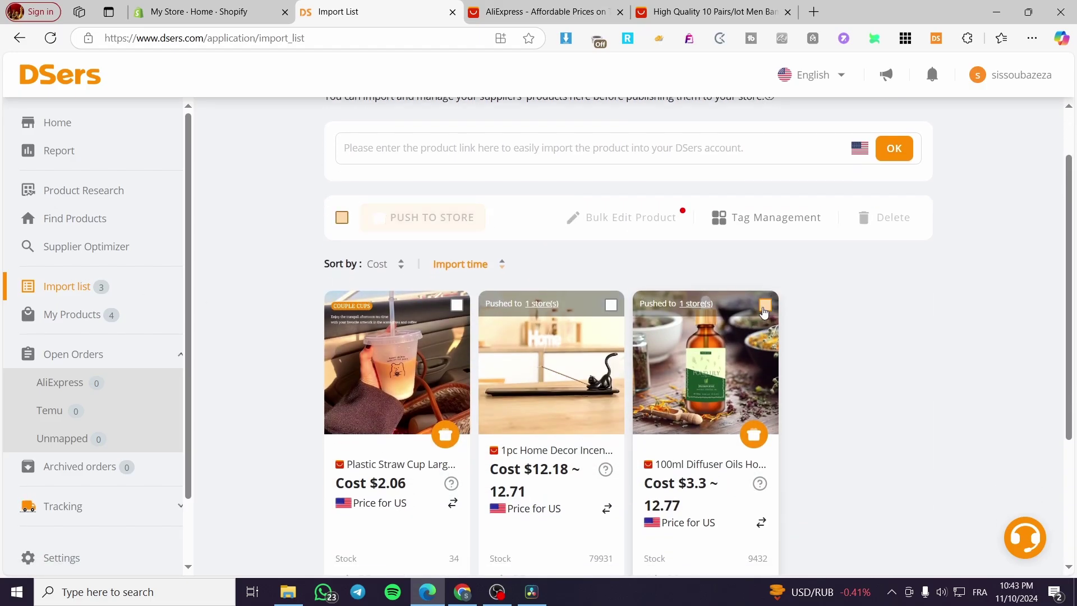
pyautogui.click(765, 304)
pyautogui.click(611, 306)
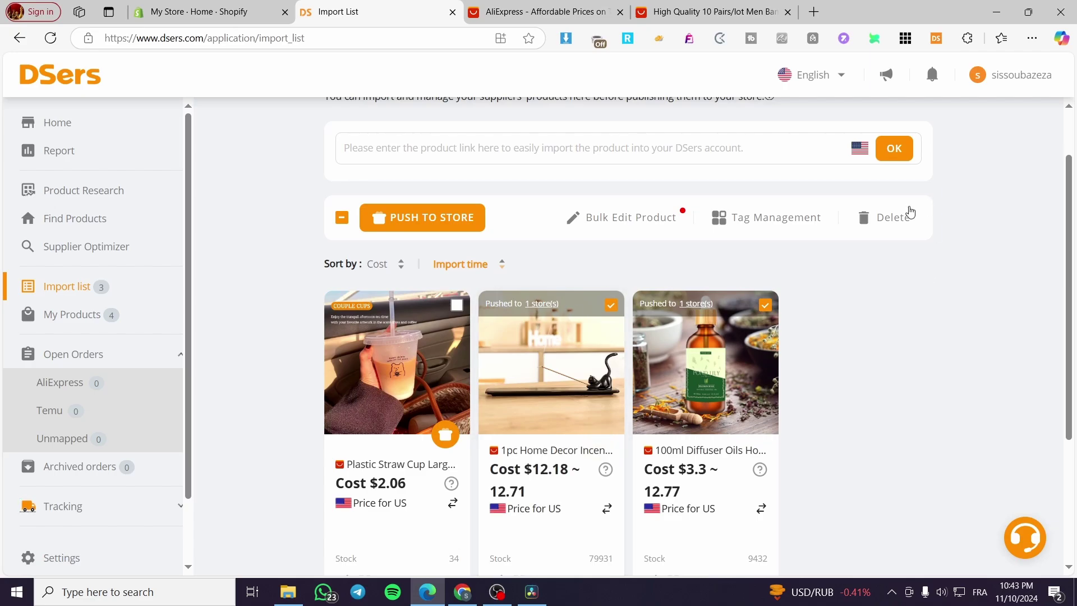
pyautogui.click(898, 217)
pyautogui.click(678, 219)
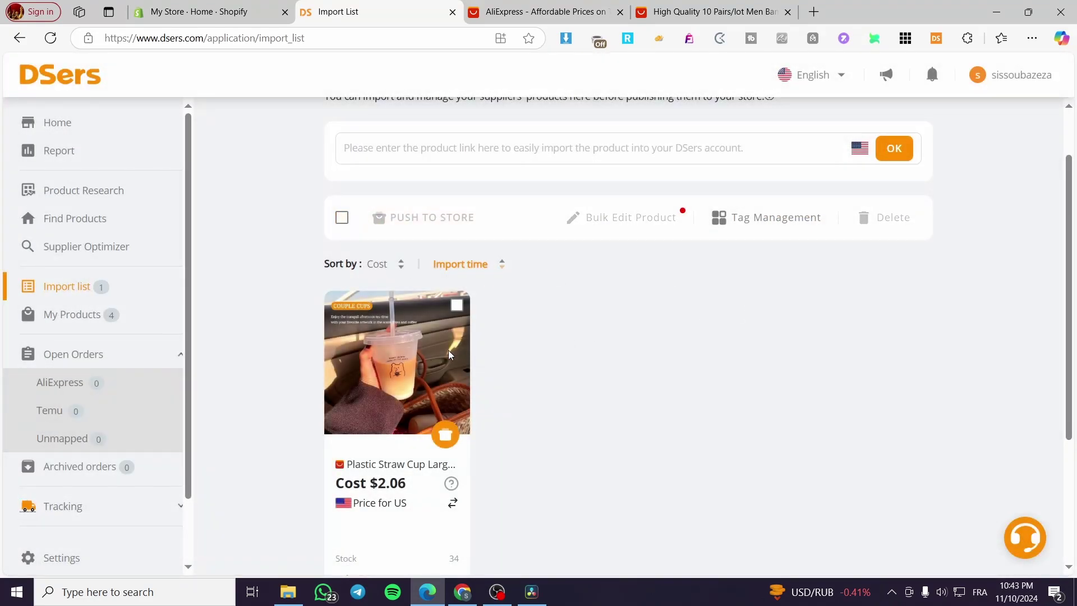
pyautogui.click(457, 306)
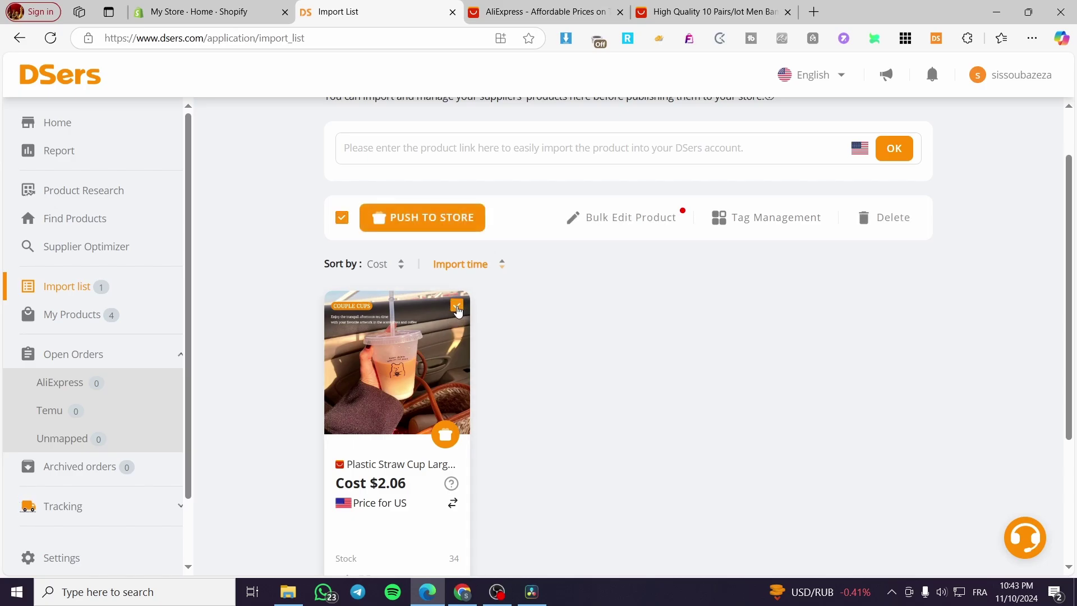
pyautogui.click(193, 9)
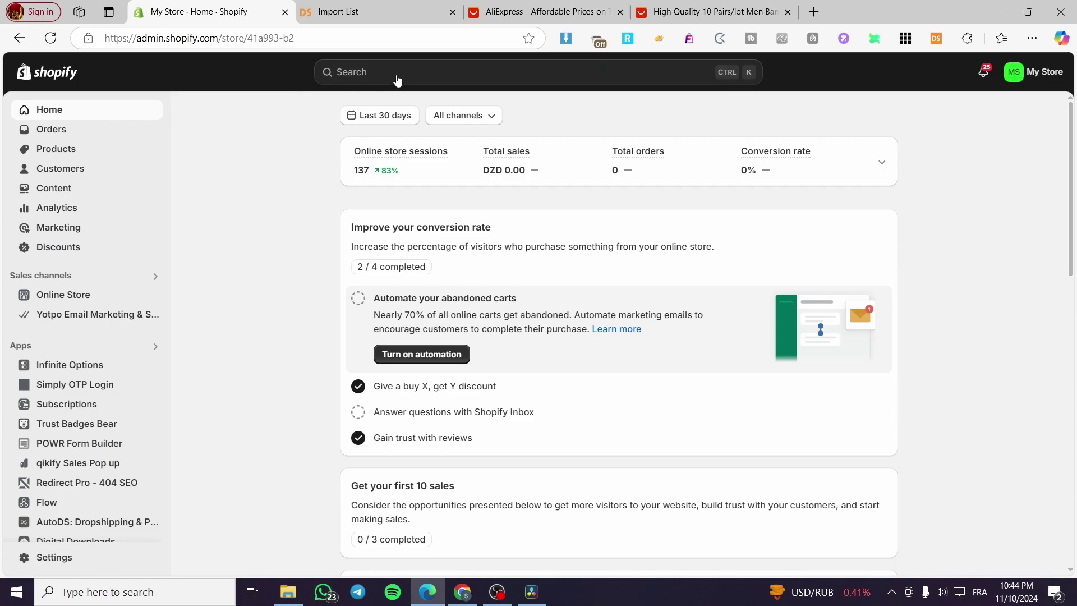
pyautogui.click(355, 11)
pyautogui.click(201, 8)
pyautogui.click(408, 78)
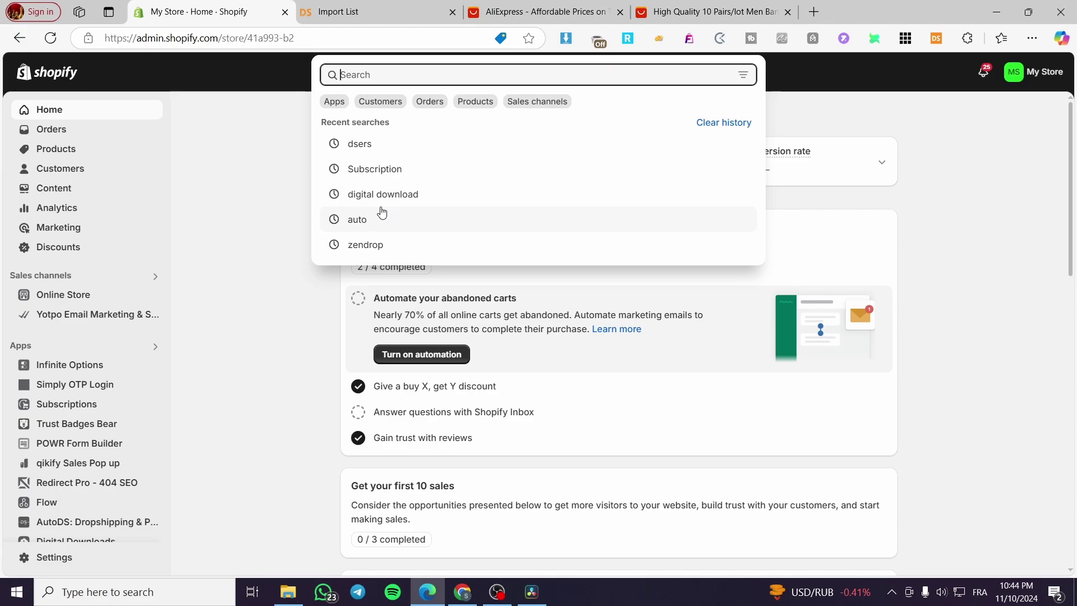
pyautogui.write('Dsers')
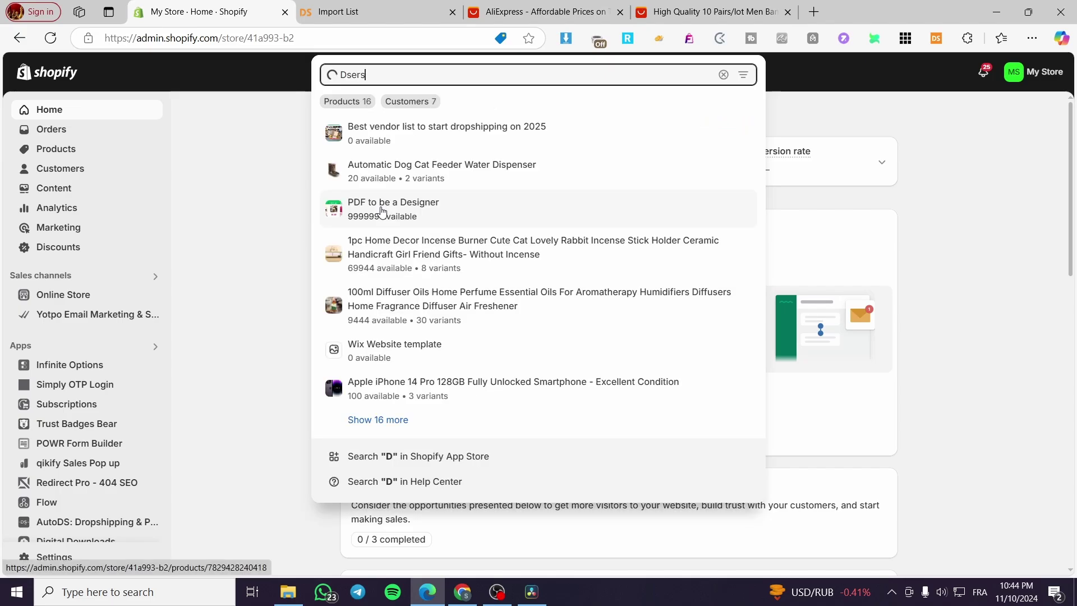
pyautogui.click(443, 272)
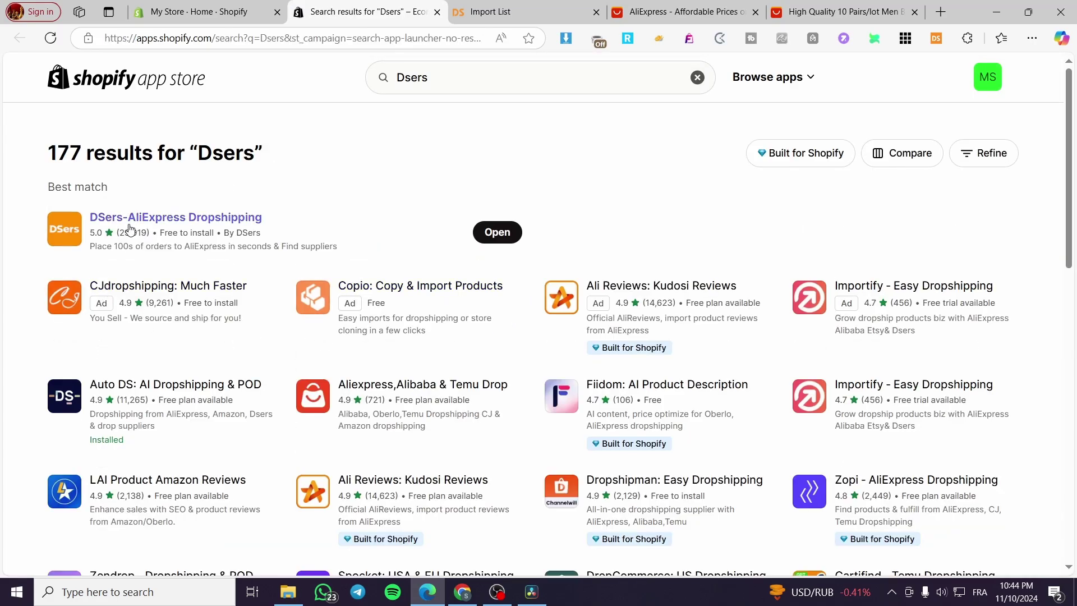
pyautogui.click(131, 220)
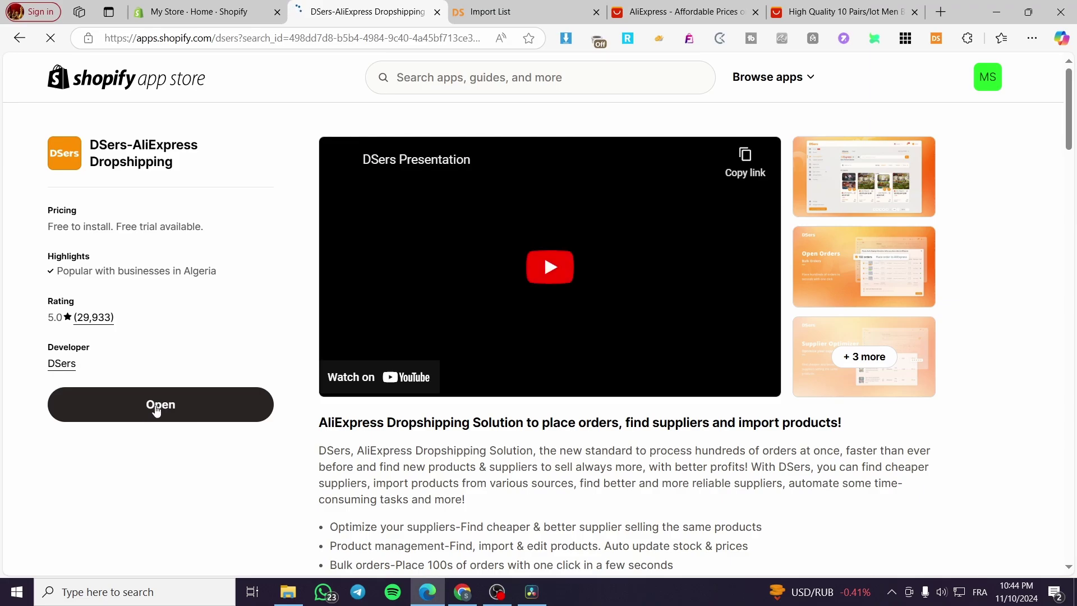
pyautogui.click(436, 12)
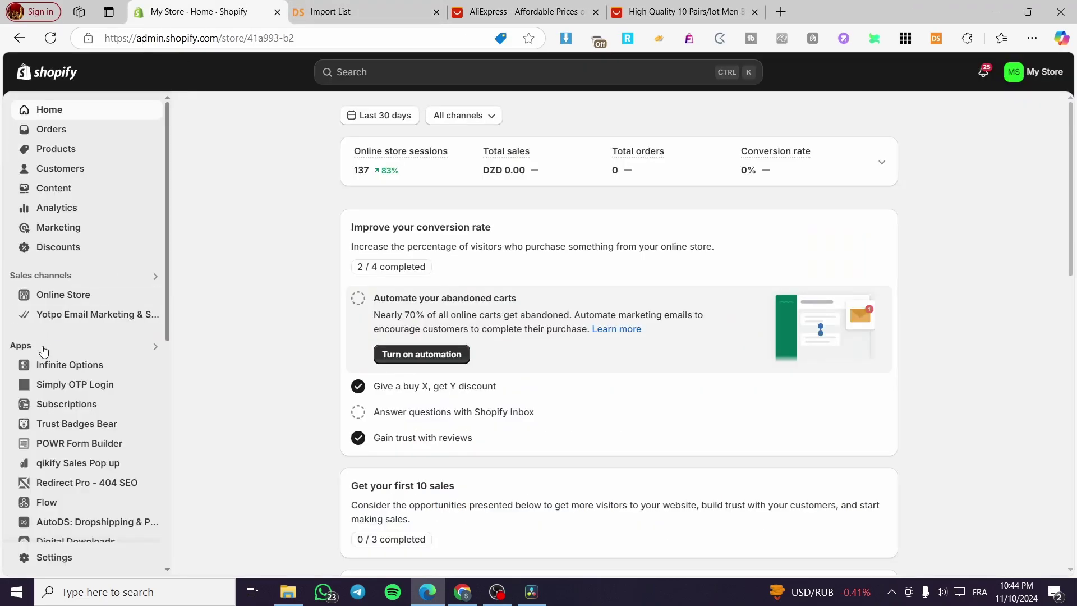
# Push the Plastic Straw Cup to the 41a993-b2 store at $2.06 and wait for the success status
pyautogui.click(366, 6)
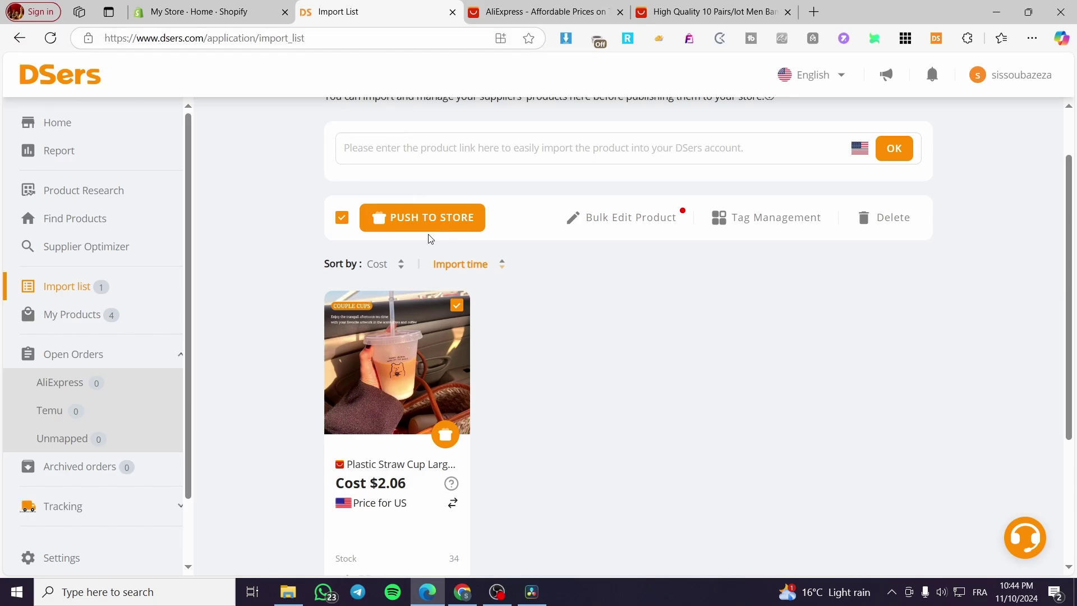
pyautogui.click(408, 218)
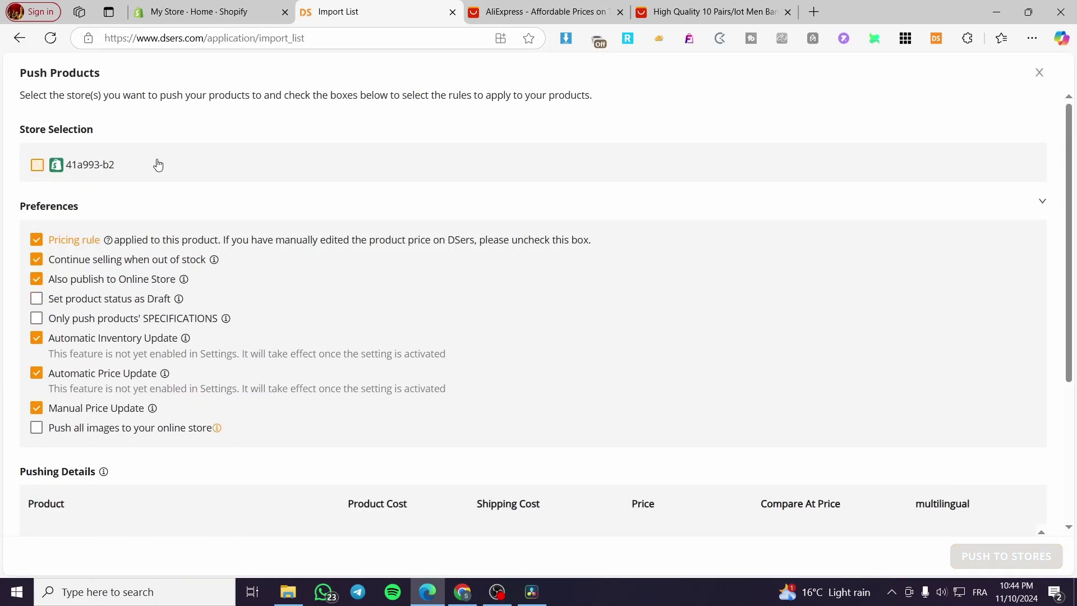
pyautogui.scroll(-1, 284, 225)
pyautogui.scroll(-1, 285, 225)
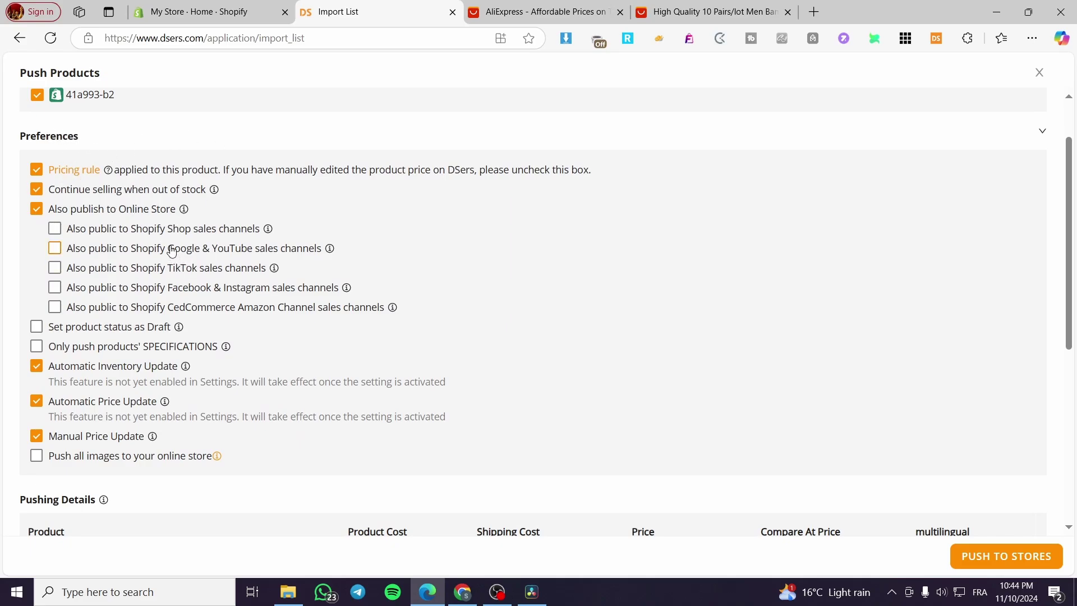
pyautogui.scroll(-5, 174, 246)
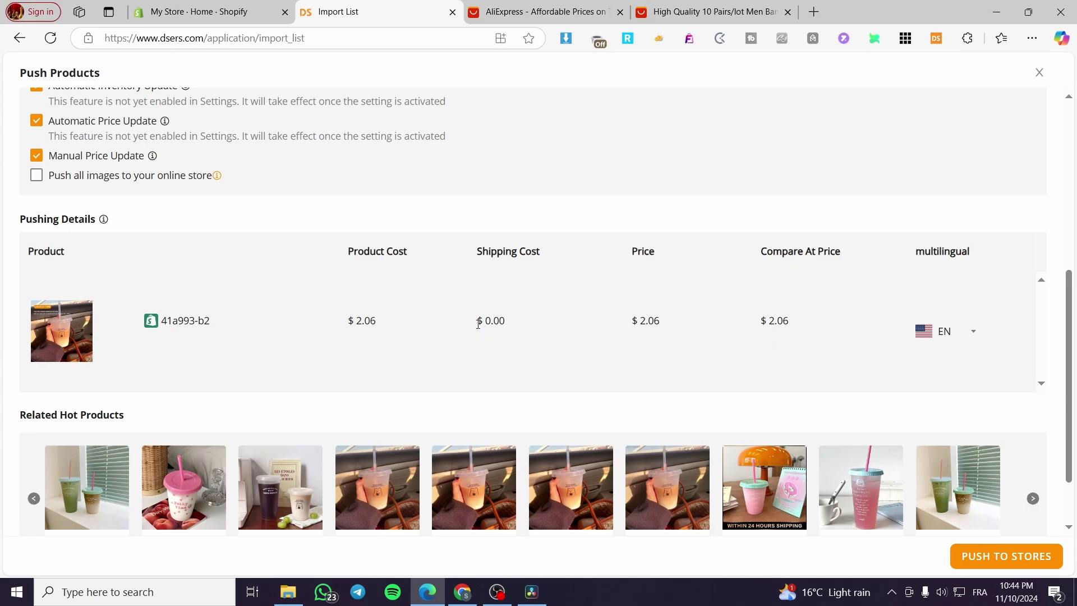
pyautogui.scroll(-1, 414, 308)
pyautogui.scroll(8, 413, 308)
pyautogui.scroll(-8, 415, 308)
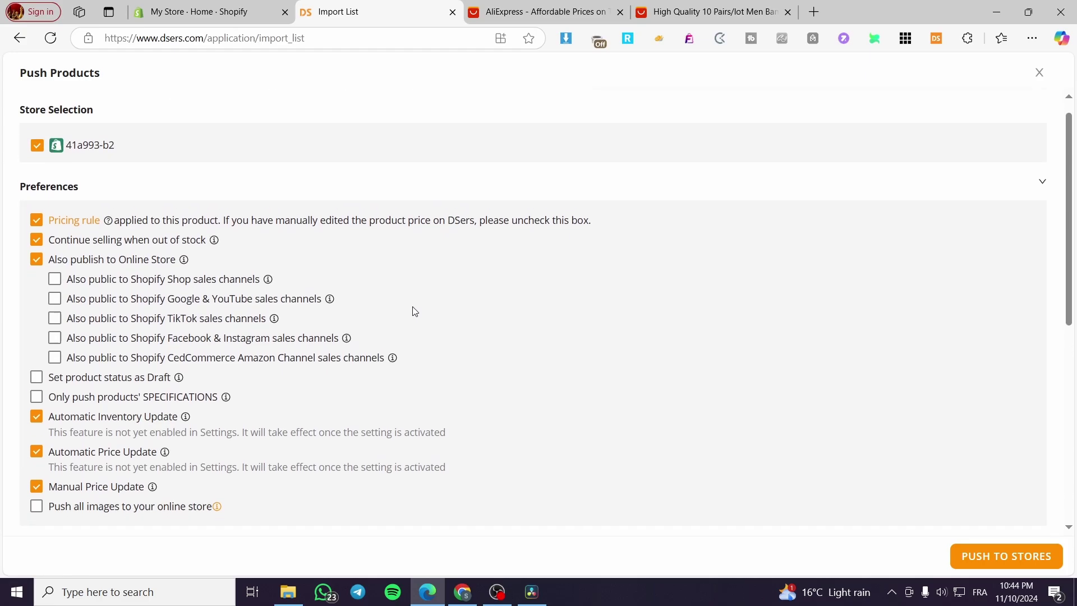
pyautogui.click(977, 555)
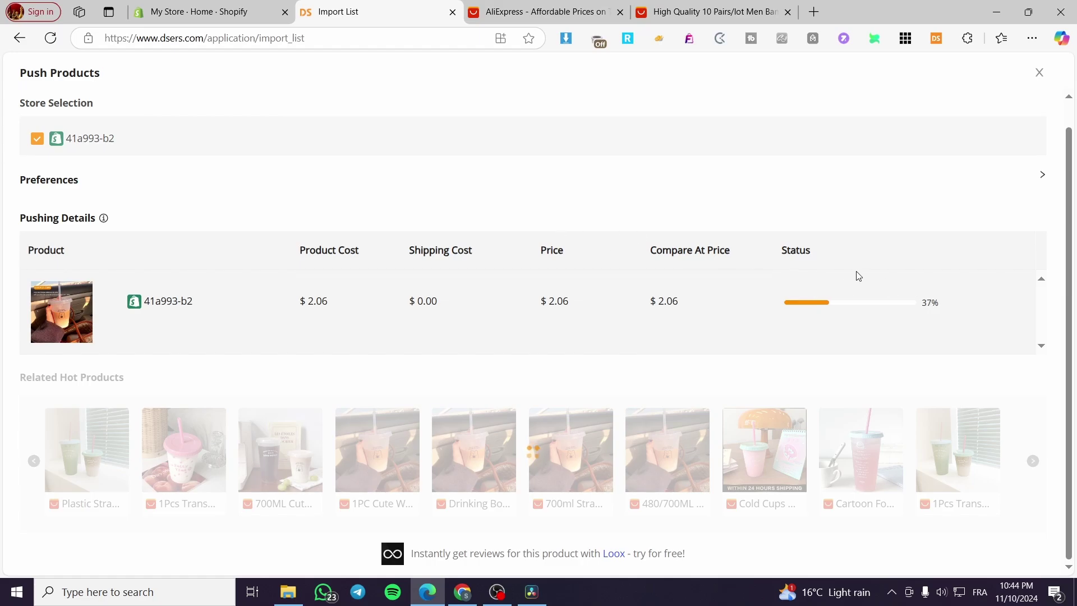
pyautogui.click(199, 11)
pyautogui.click(347, 6)
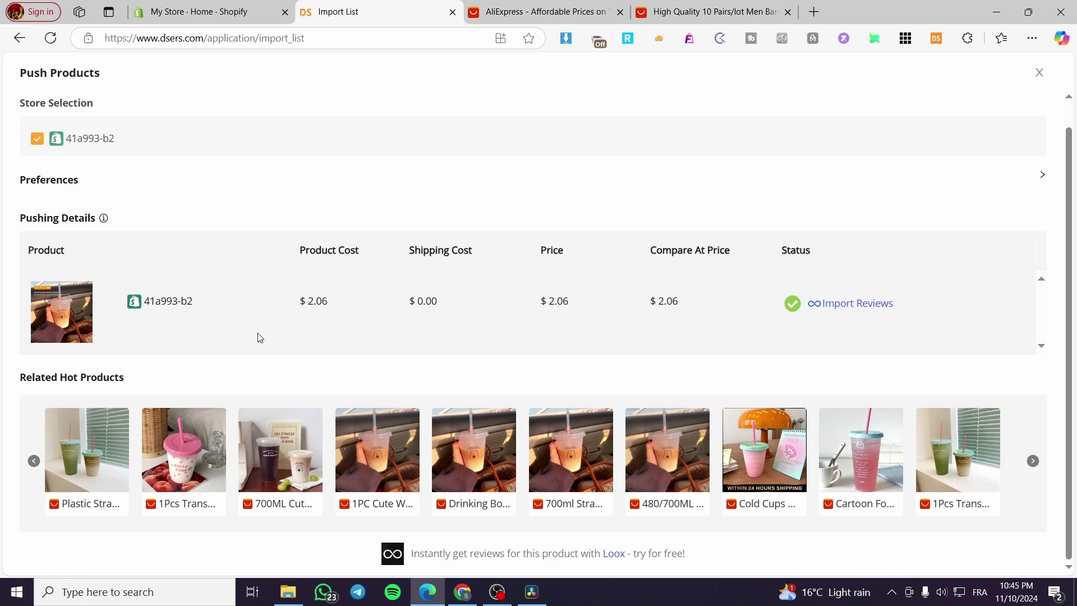
# Close the Loox review importer and open the Plastic Straw Cup's Shopify product page down to Variants
pyautogui.click(844, 308)
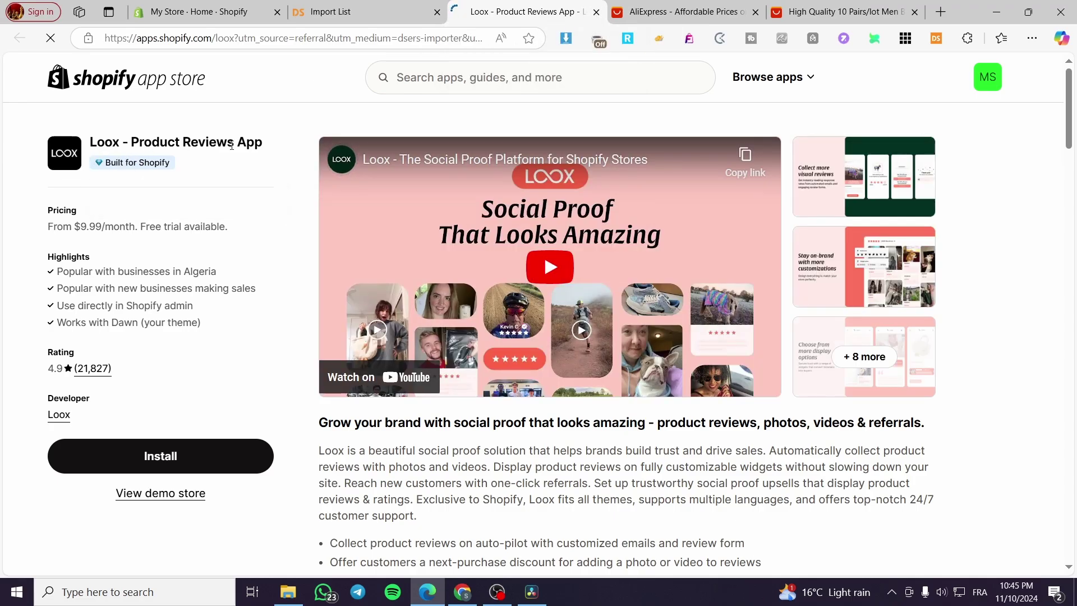
pyautogui.click(596, 12)
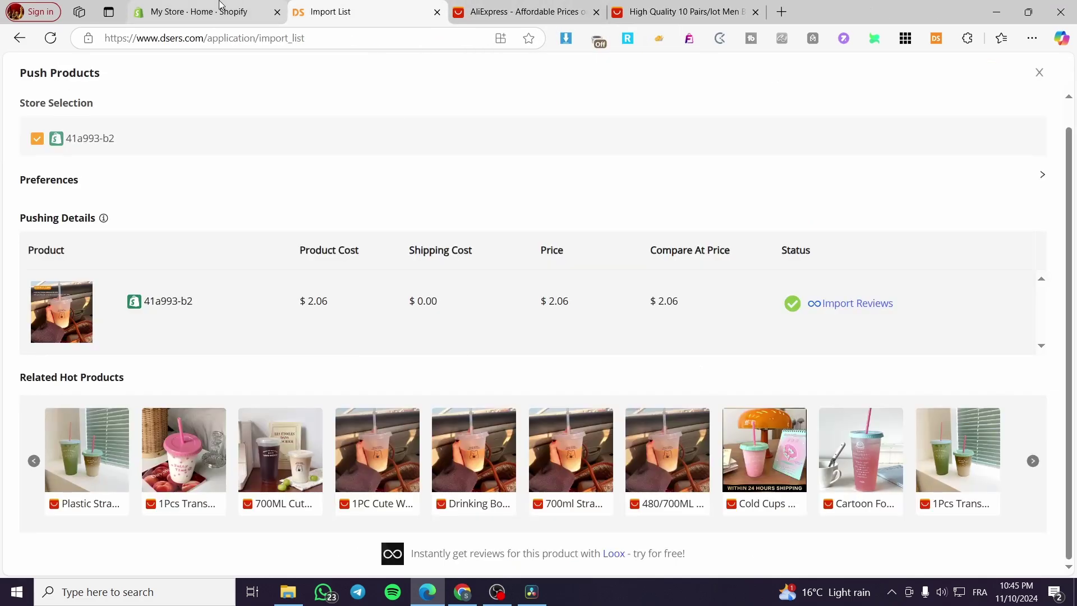
pyautogui.click(221, 10)
pyautogui.click(55, 147)
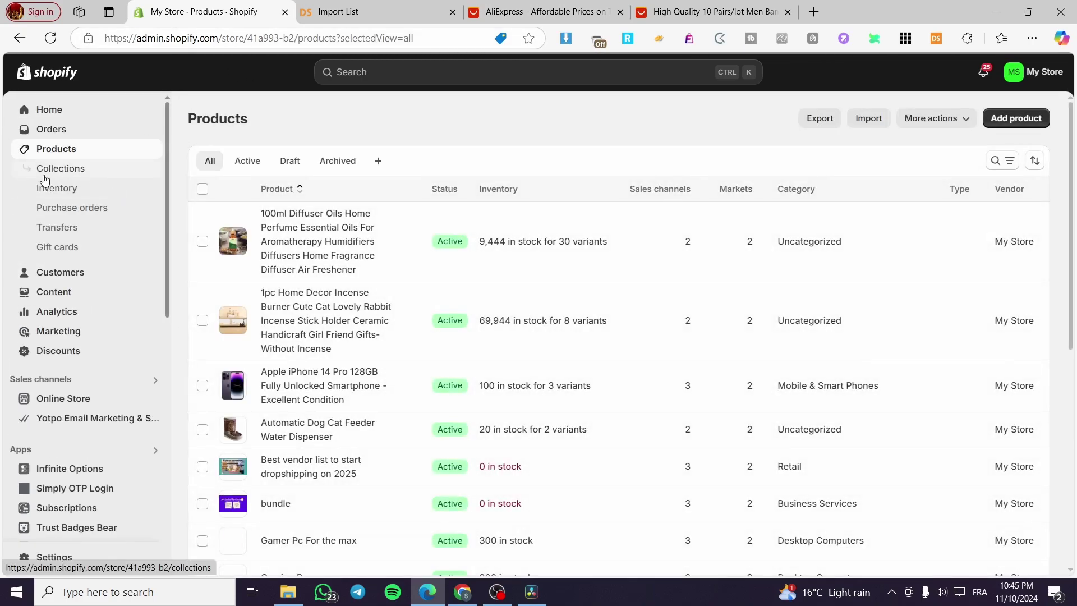
pyautogui.scroll(-3, 487, 245)
pyautogui.scroll(-5, 487, 245)
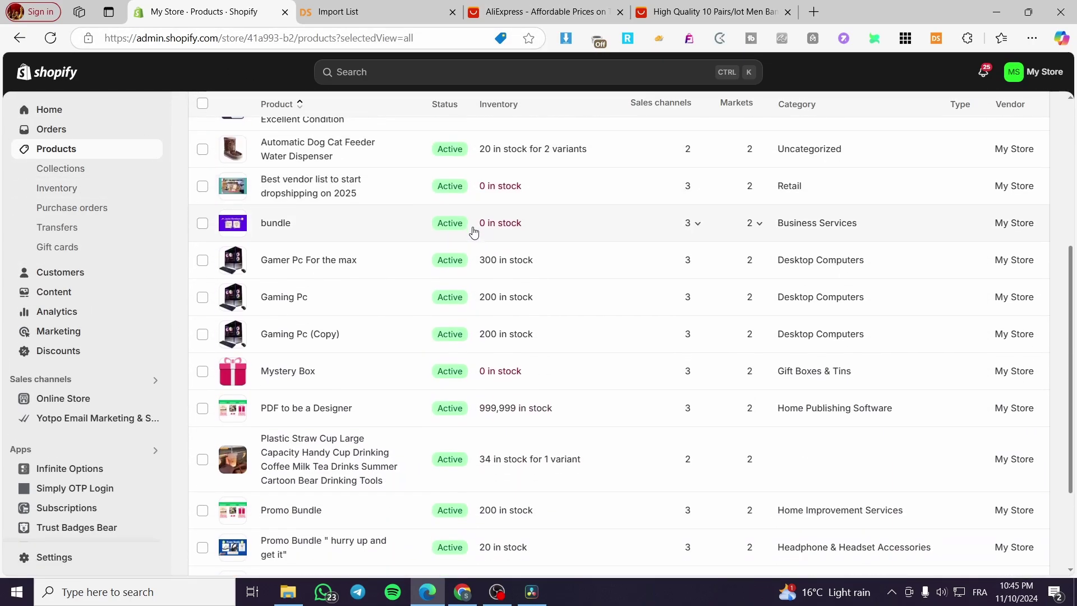
pyautogui.click(312, 322)
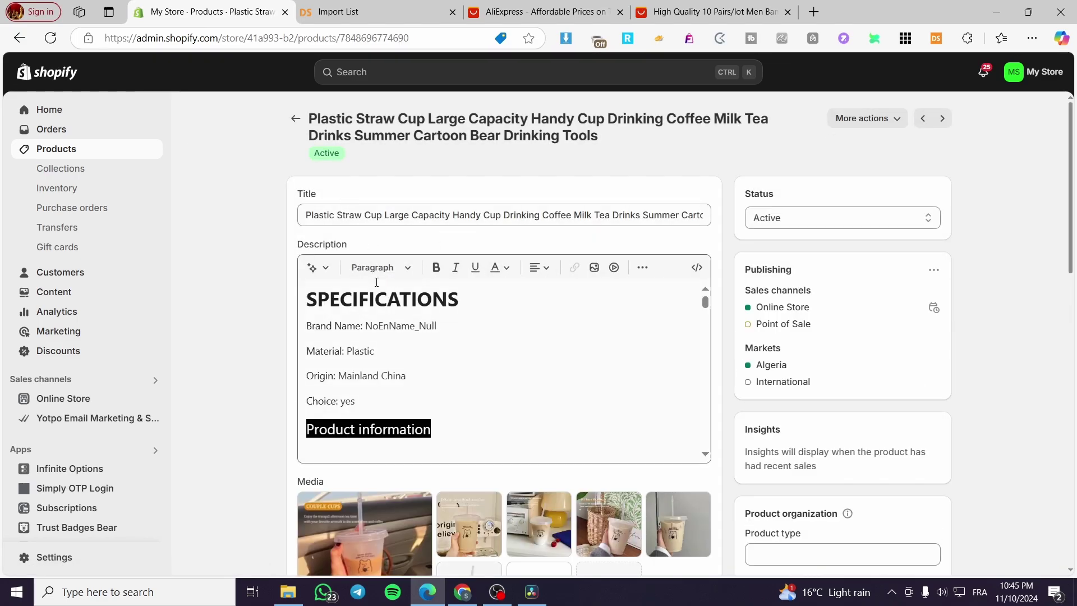
pyautogui.scroll(-10, 373, 284)
pyautogui.scroll(-8, 446, 387)
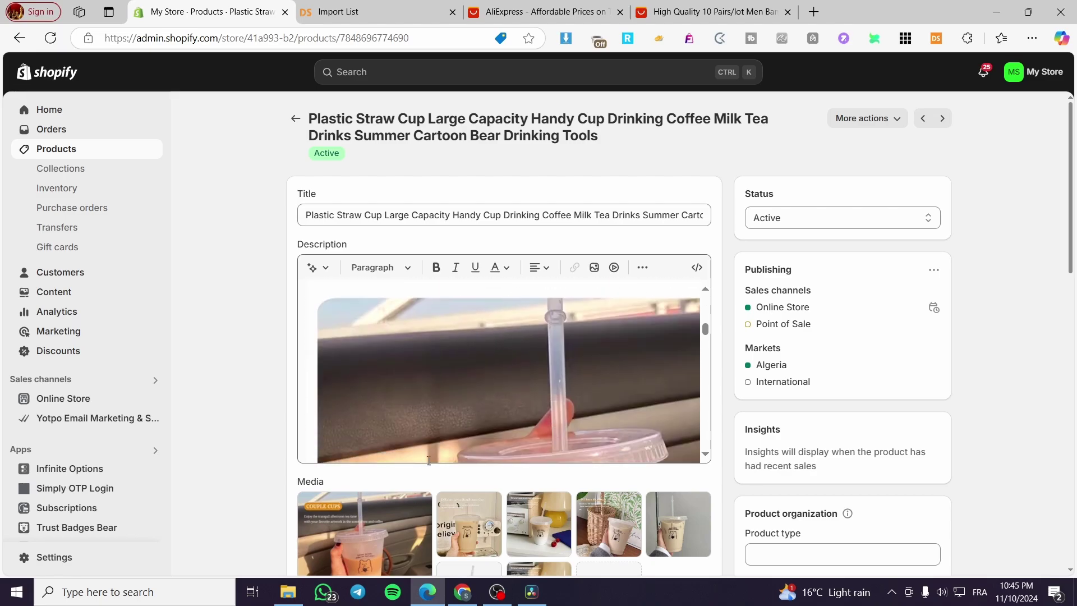
# Change the G413A variant price from 2.06 to 29.99 and save the product
pyautogui.scroll(-4, 426, 348)
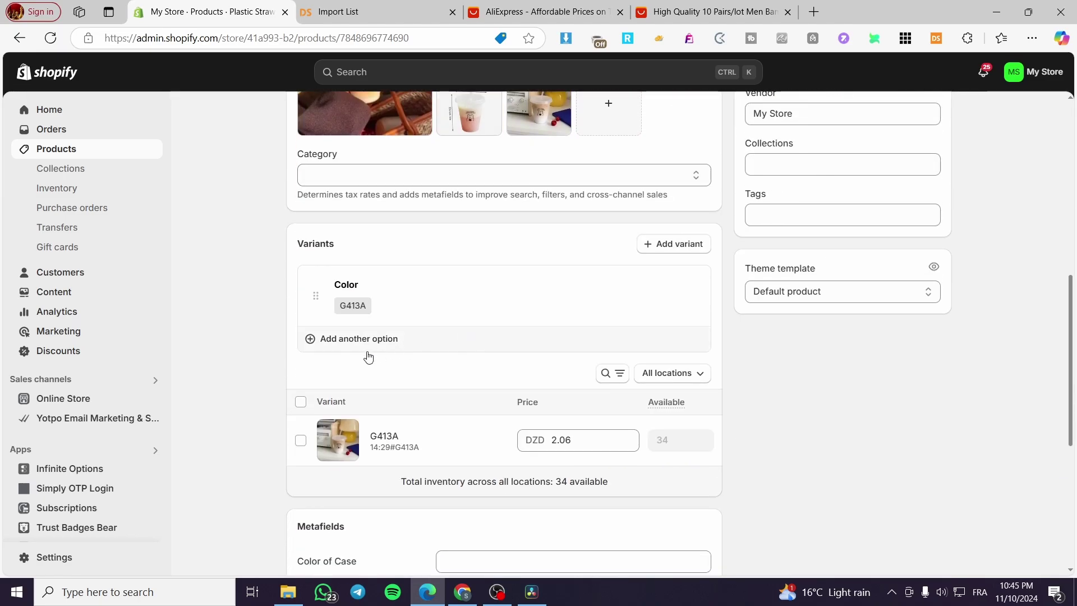
pyautogui.scroll(-4, 346, 285)
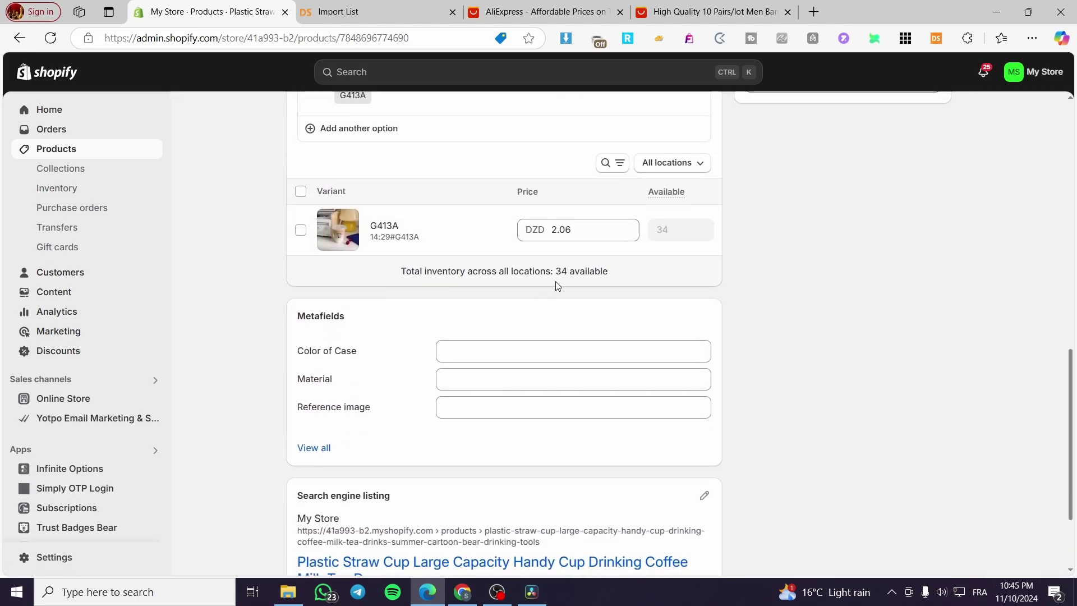
pyautogui.click(581, 231)
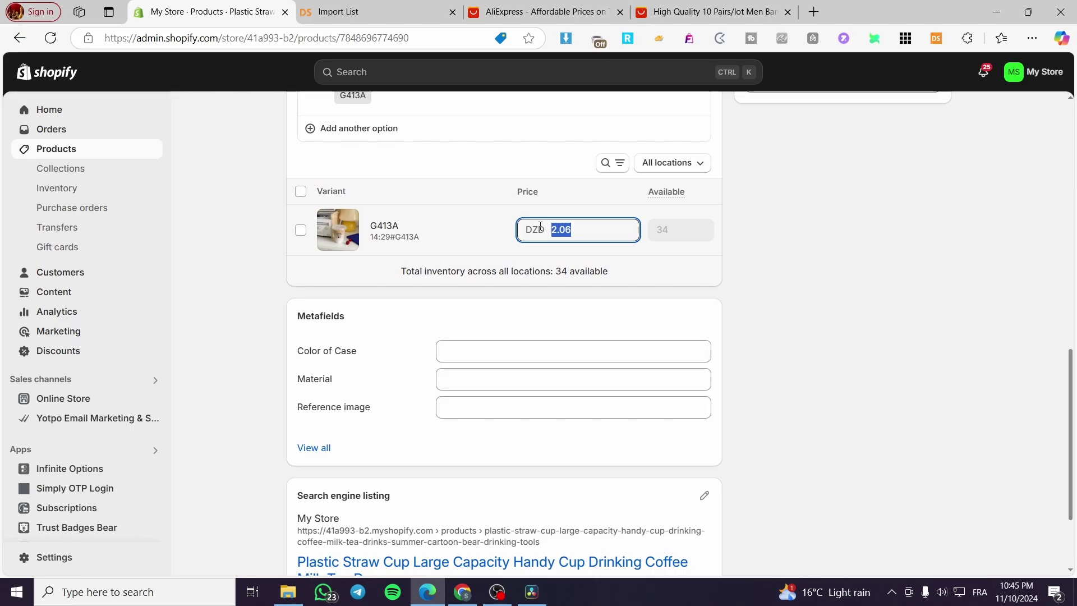
pyautogui.write('29')
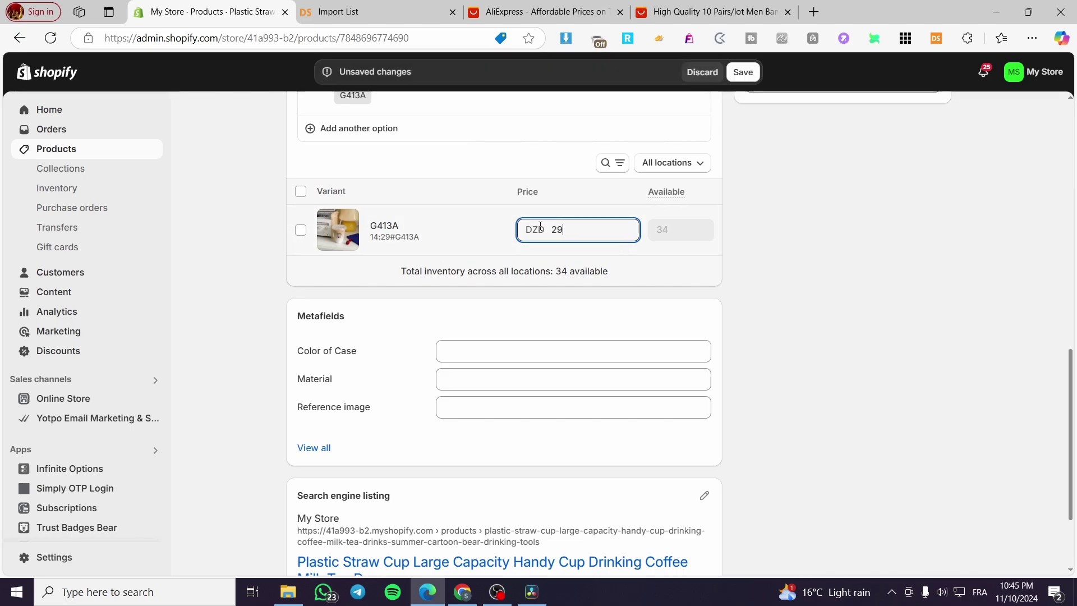
pyautogui.click(742, 72)
pyautogui.scroll(12, 510, 514)
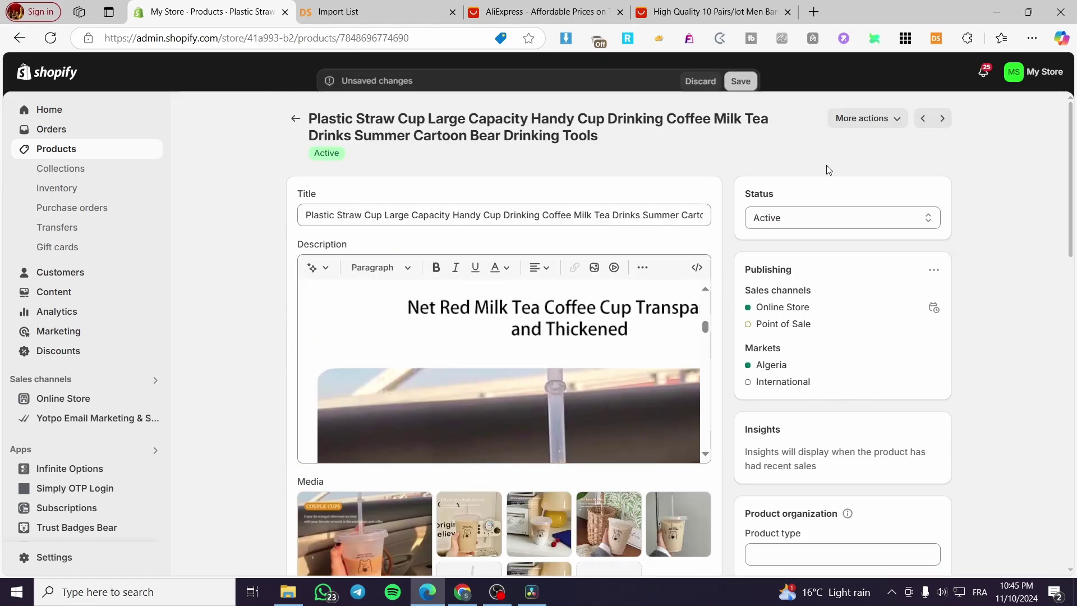
pyautogui.click(893, 119)
# View the cup's live storefront page, dismiss the newsletter popup, and check the DA 29.99 DZD price
pyautogui.click(877, 200)
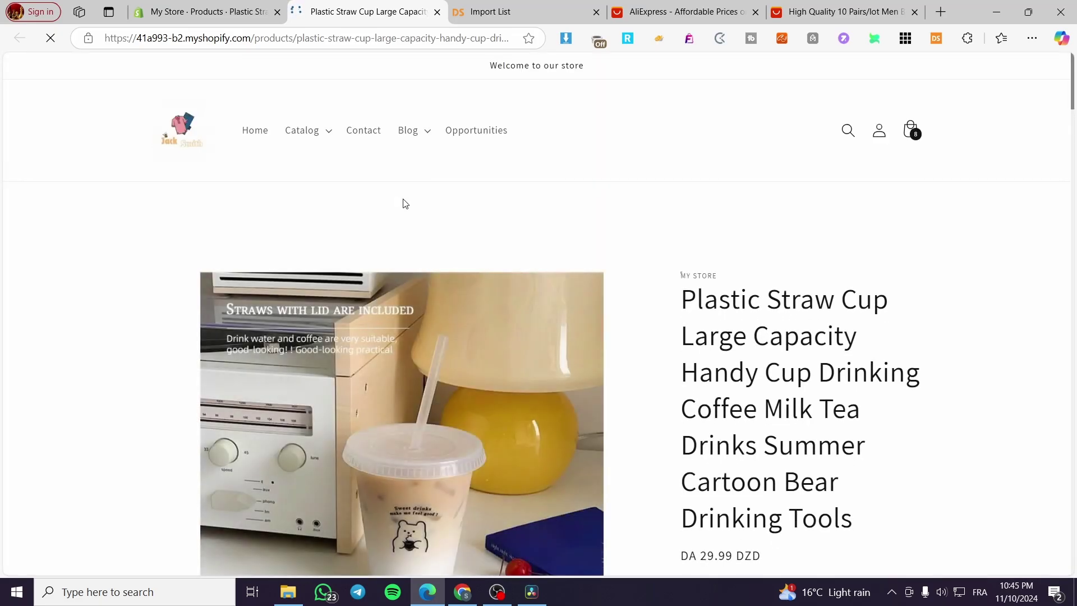
pyautogui.click(506, 8)
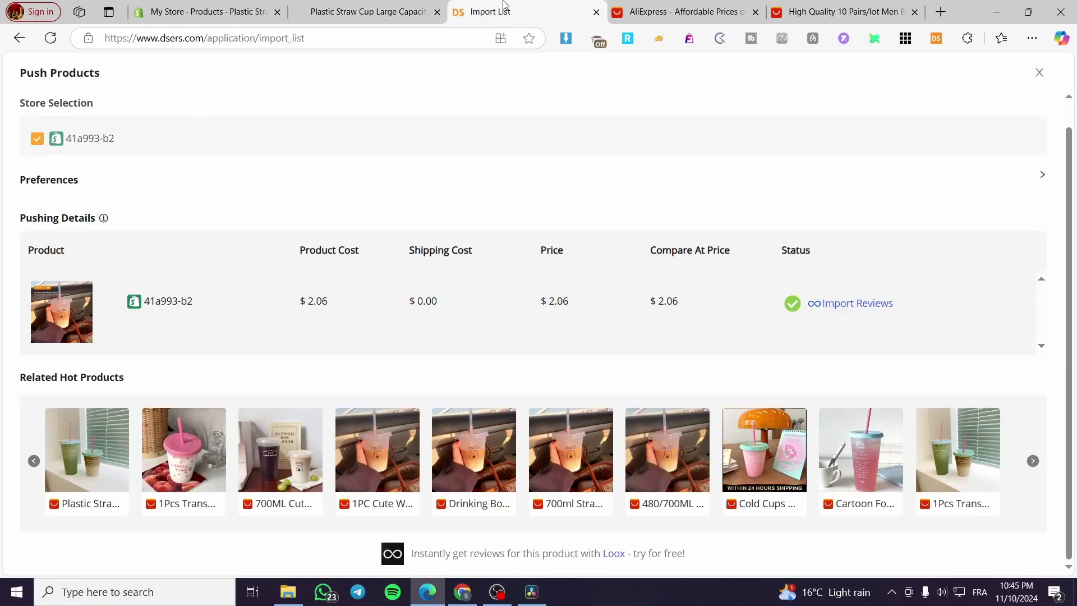
pyautogui.click(632, 8)
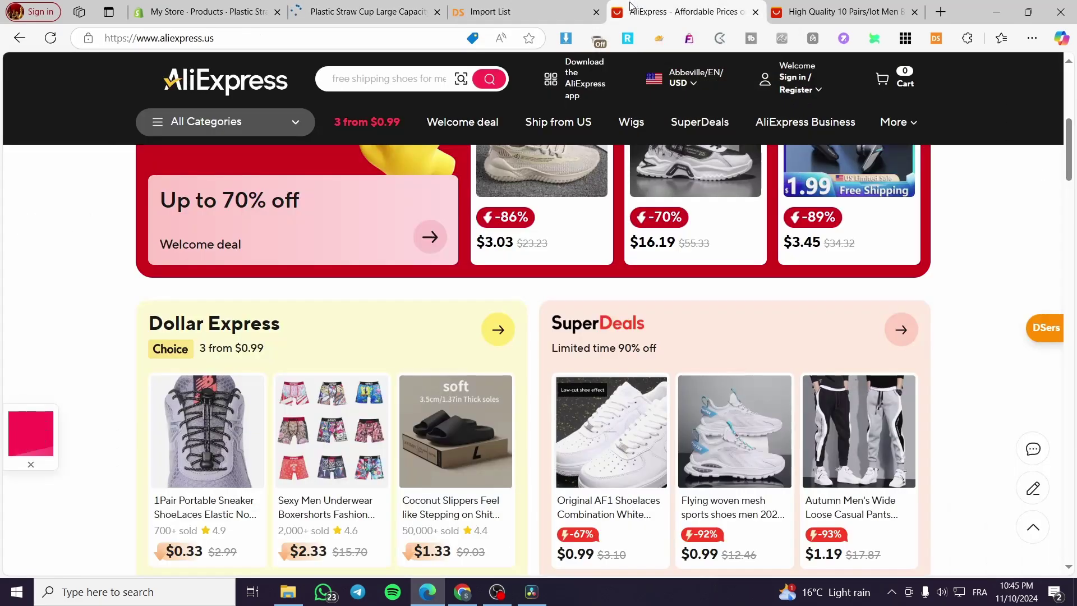
pyautogui.moveTo(308, 114)
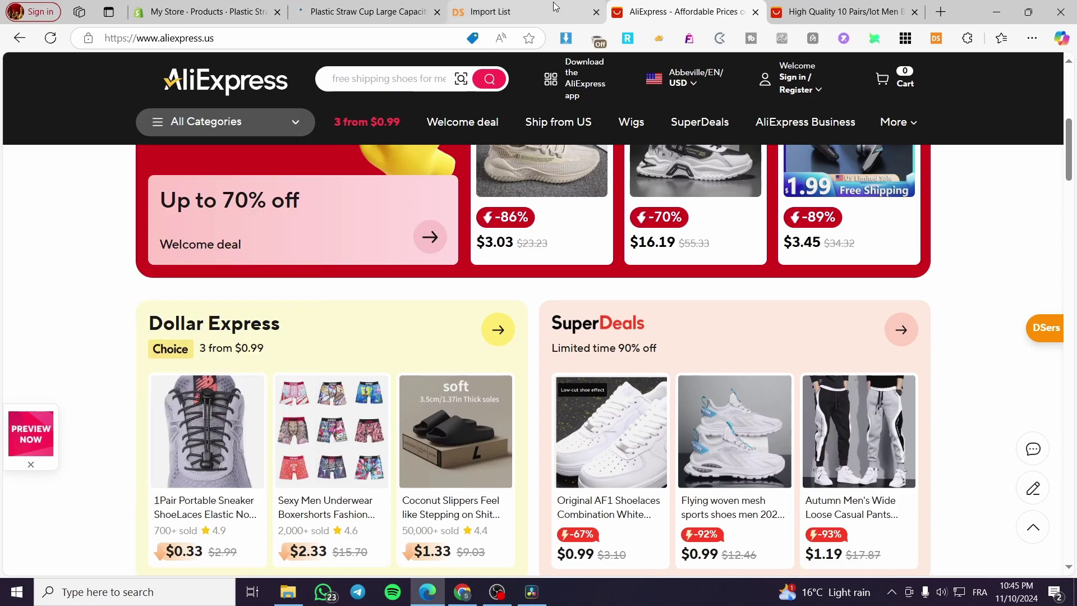
pyautogui.click(481, 6)
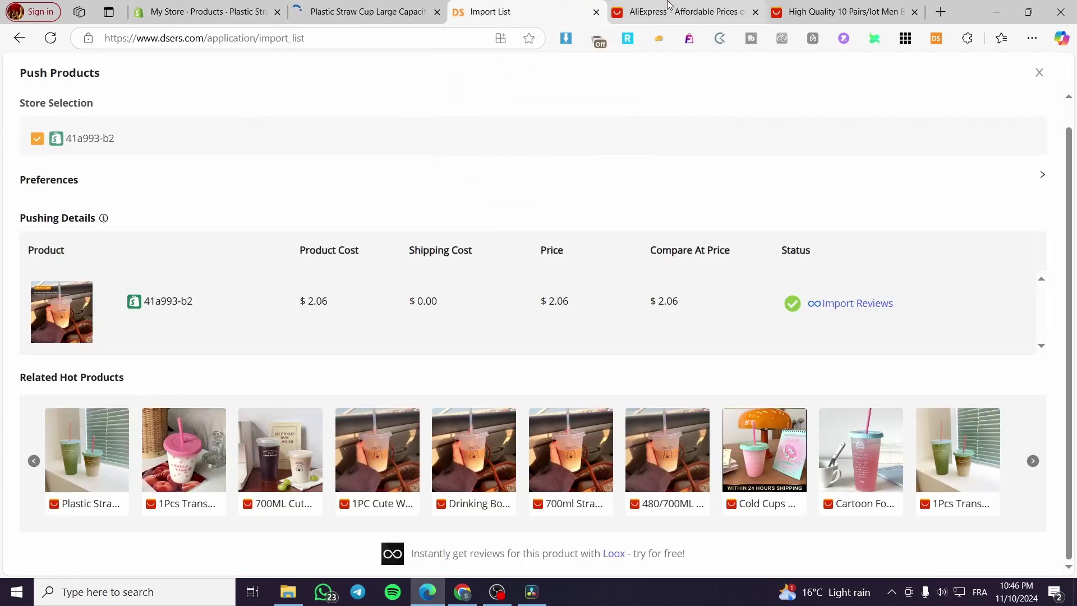
pyautogui.scroll(1, 458, 356)
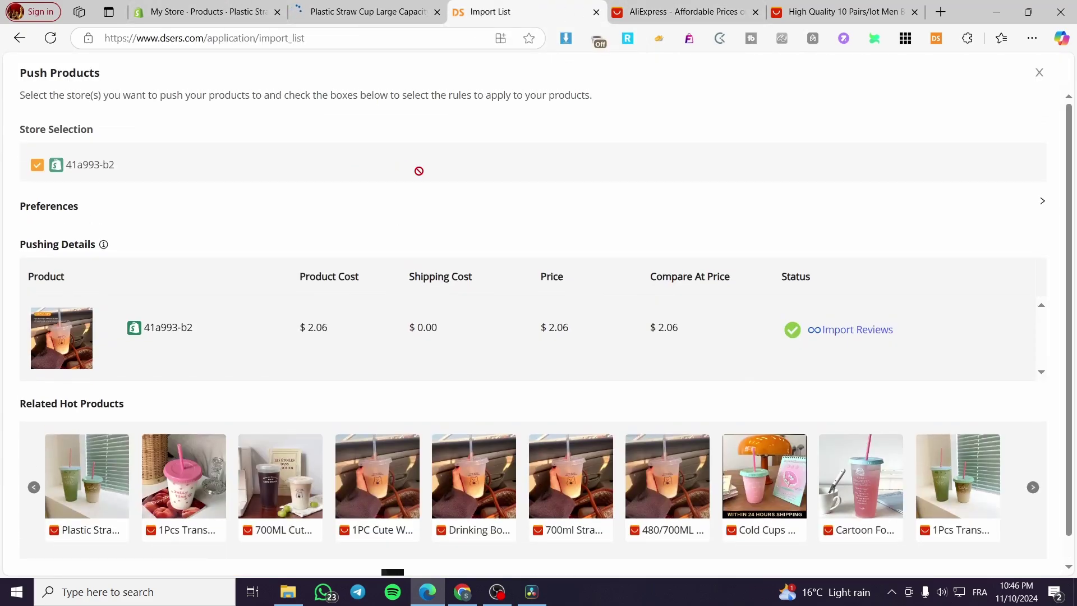
pyautogui.moveTo(395, 5)
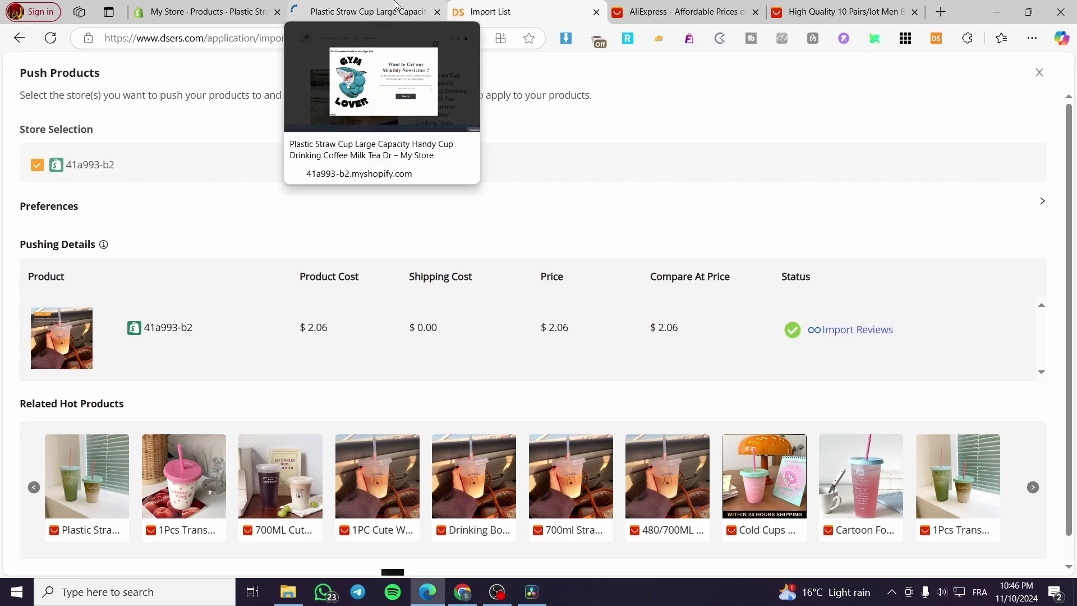
pyautogui.click(395, 7)
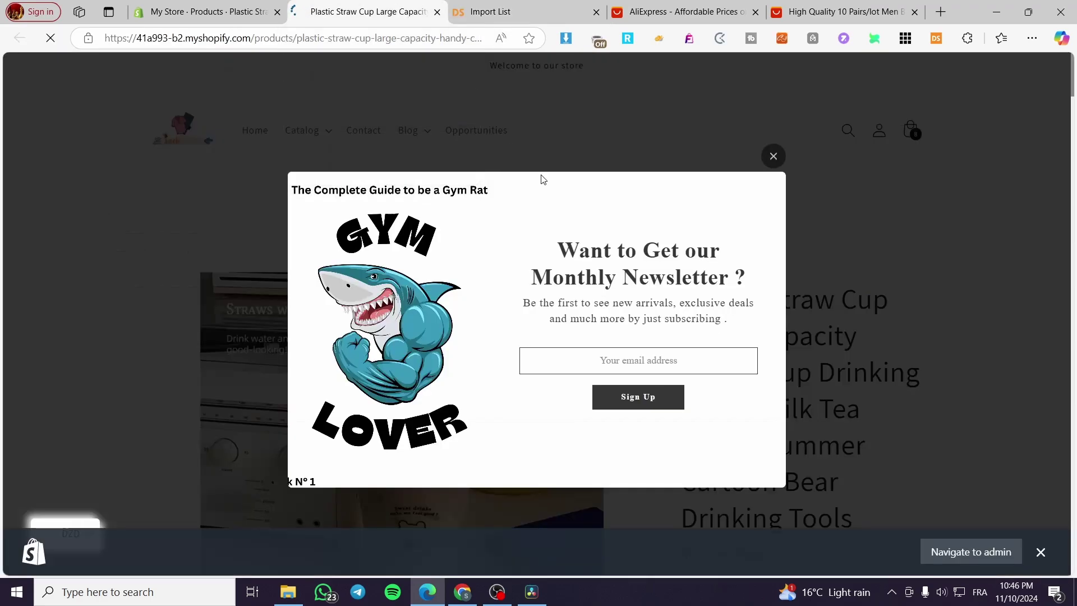
pyautogui.click(771, 157)
pyautogui.scroll(-2, 829, 438)
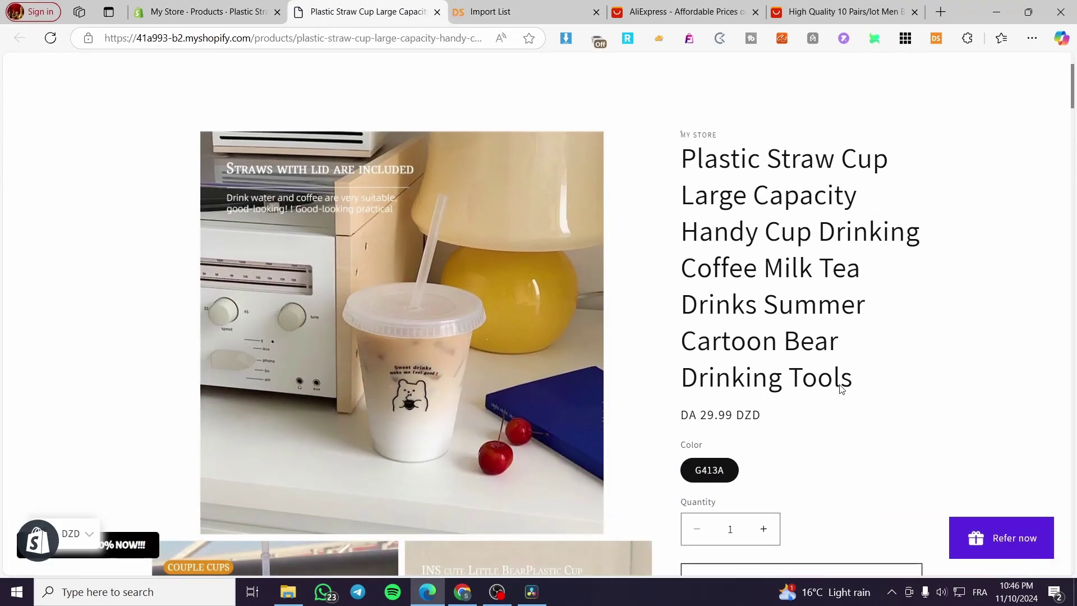
pyautogui.scroll(-10, 793, 329)
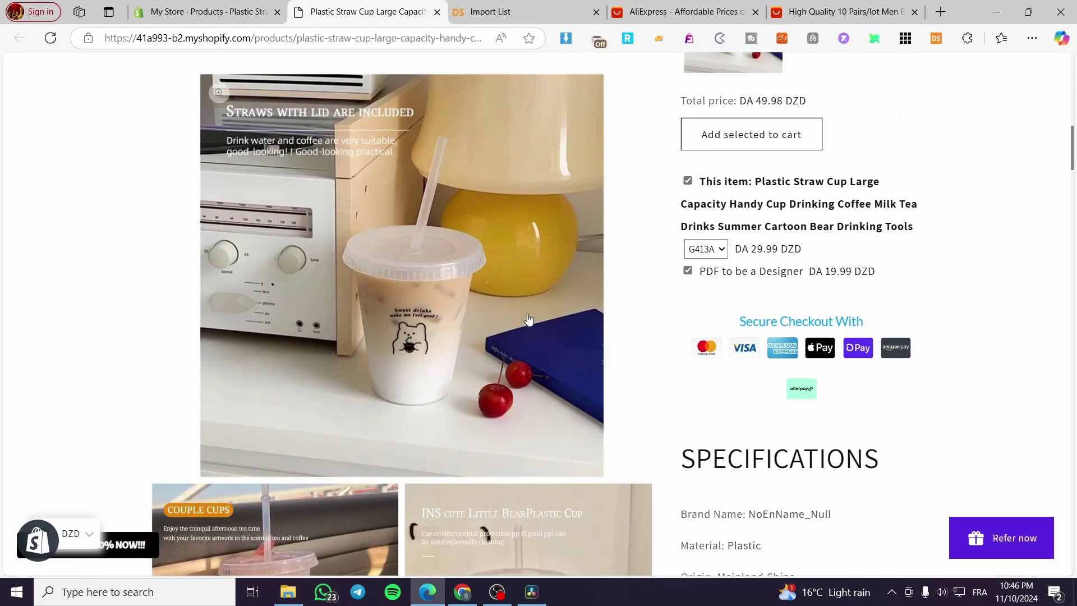
pyautogui.scroll(8, 544, 316)
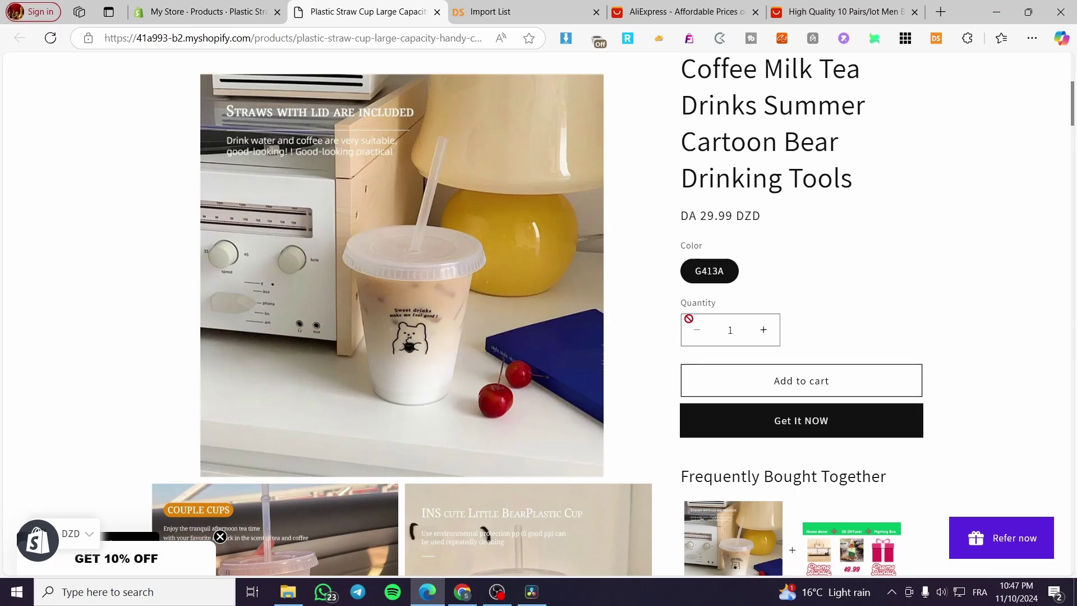
# Verify the straw cup variant shows DZD 29.99 in the admin editor, then return to DSers
pyautogui.click(202, 10)
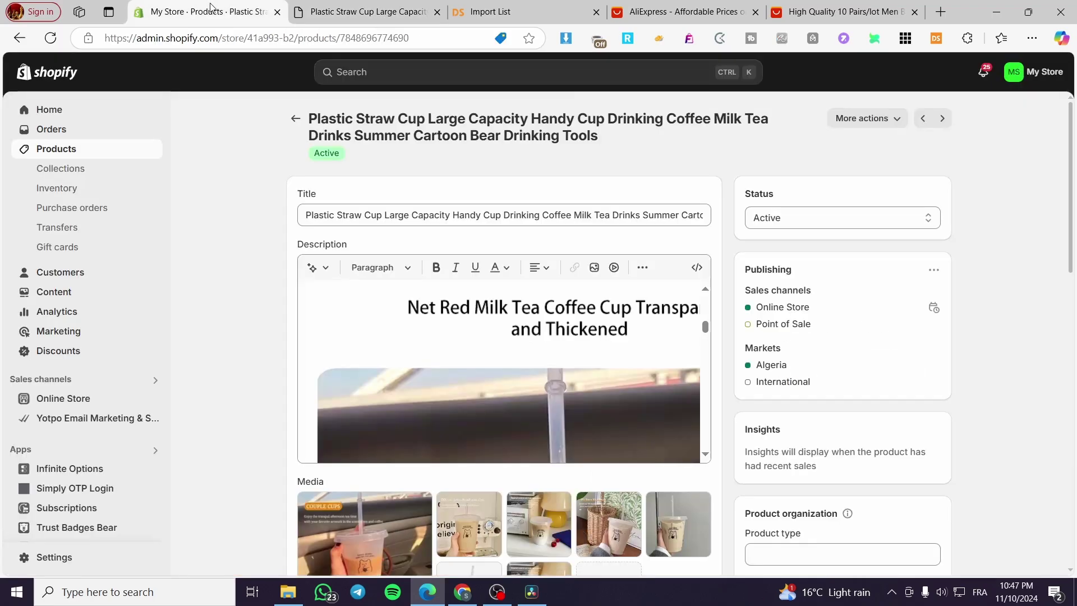
pyautogui.scroll(-8, 477, 339)
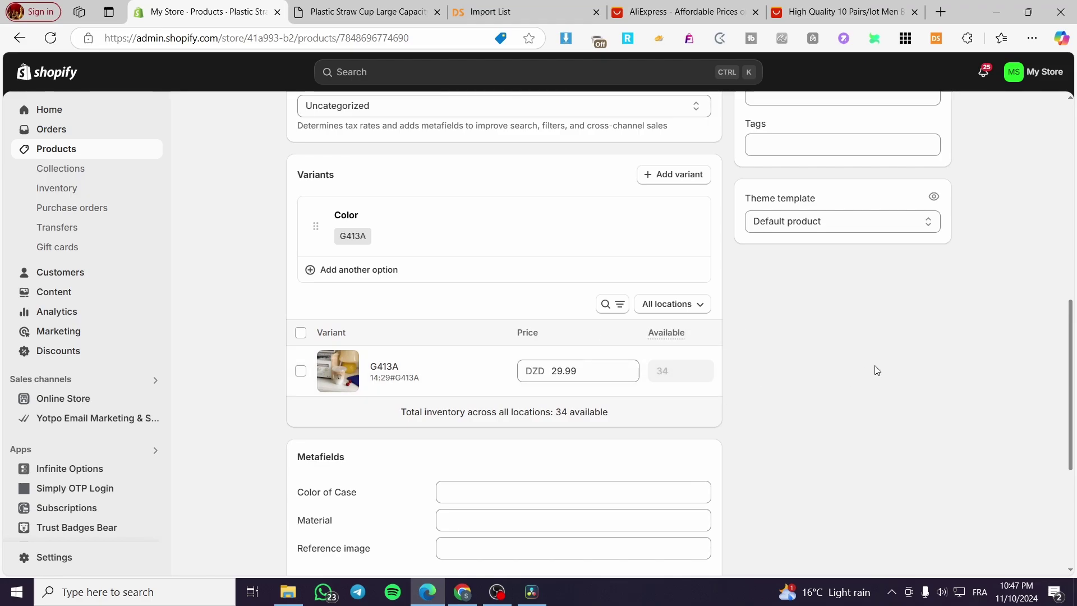
pyautogui.moveTo(675, 336)
pyautogui.scroll(7, 649, 393)
pyautogui.scroll(-7, 651, 372)
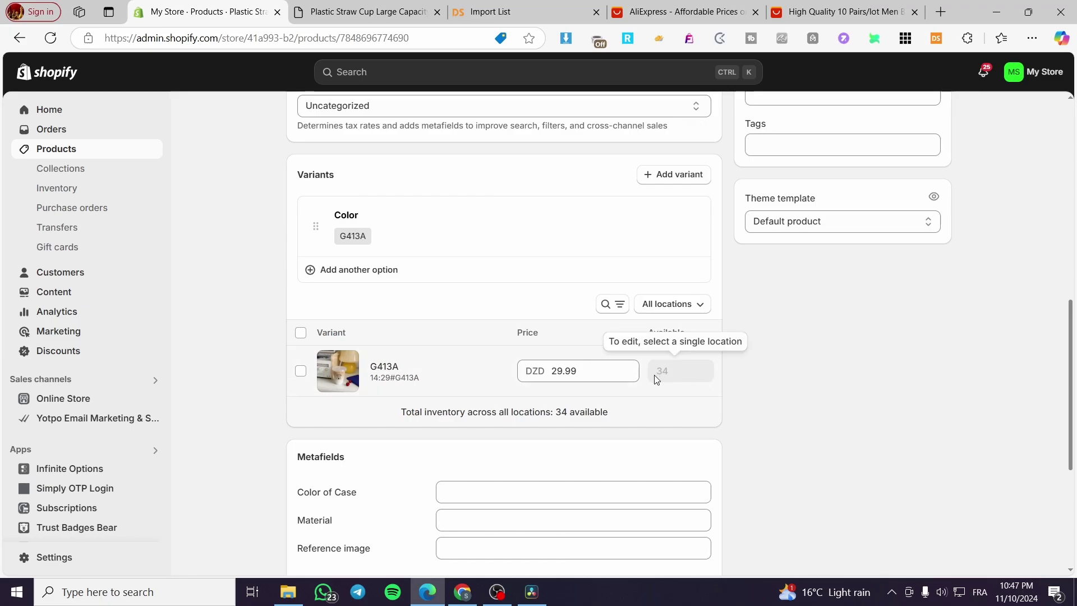
pyautogui.click(532, 10)
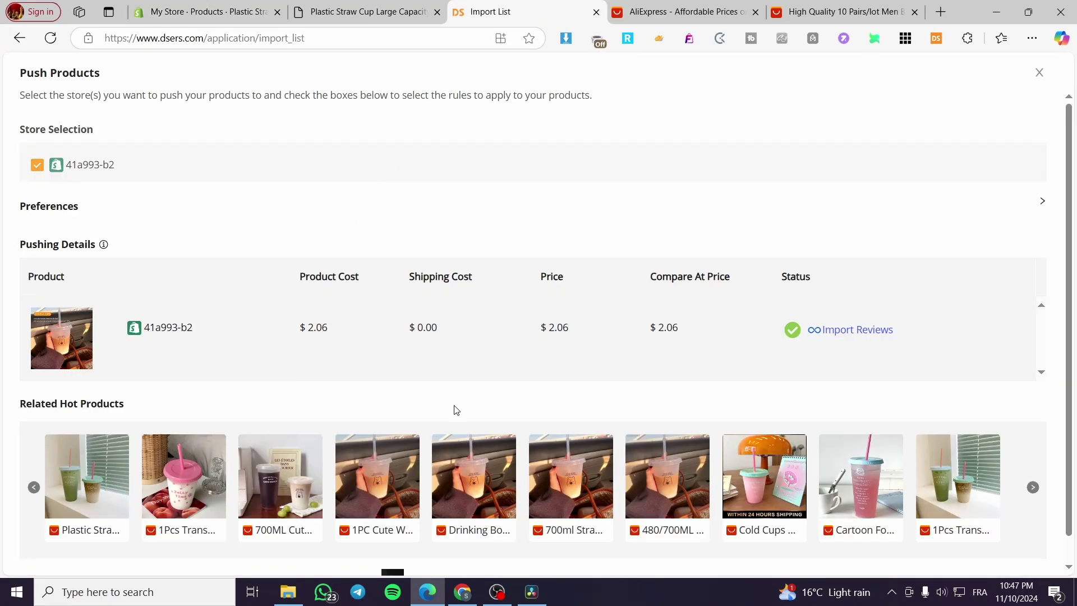
# Return to DSers Find Products and scroll the AliExpress grid to the Velvet Soft Chair Cover
pyautogui.click(723, 5)
pyautogui.click(515, 11)
pyautogui.click(20, 38)
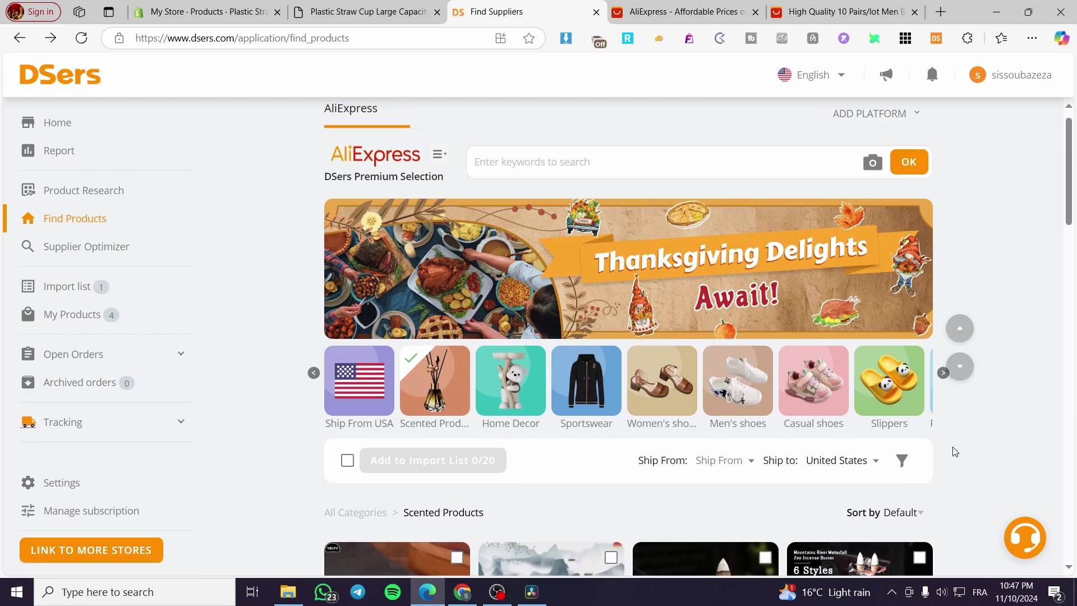
pyautogui.scroll(-4, 920, 418)
pyautogui.scroll(-4, 707, 460)
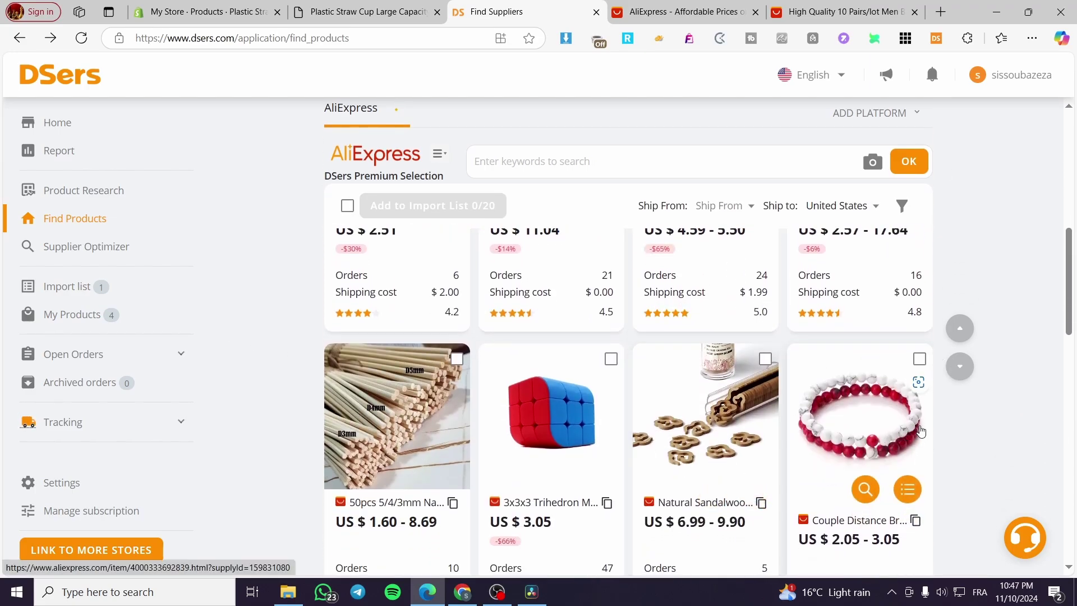
pyautogui.scroll(-5, 966, 437)
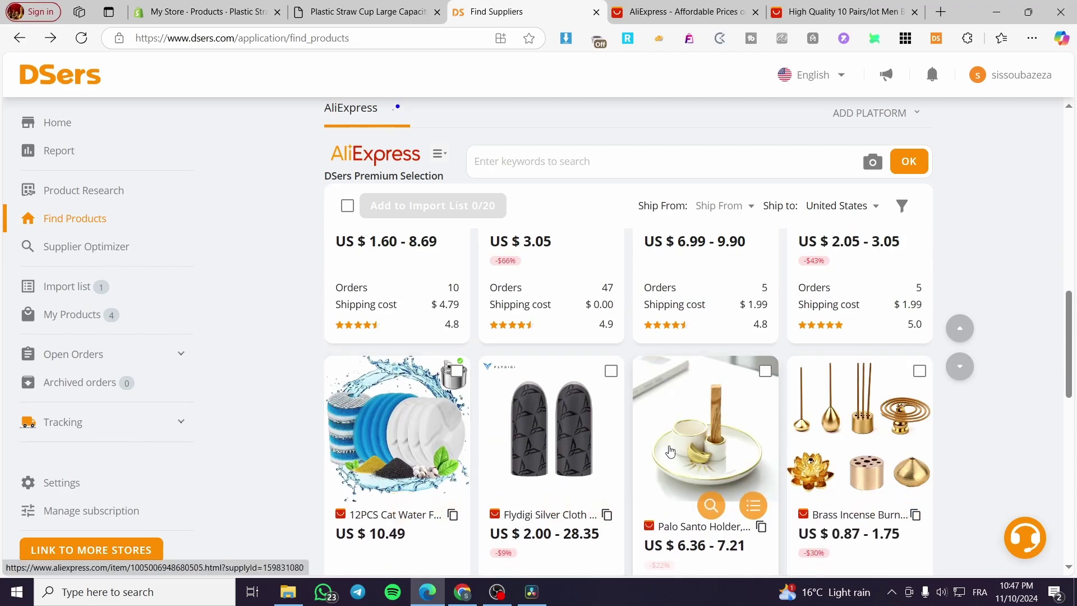
pyautogui.scroll(-2, 675, 444)
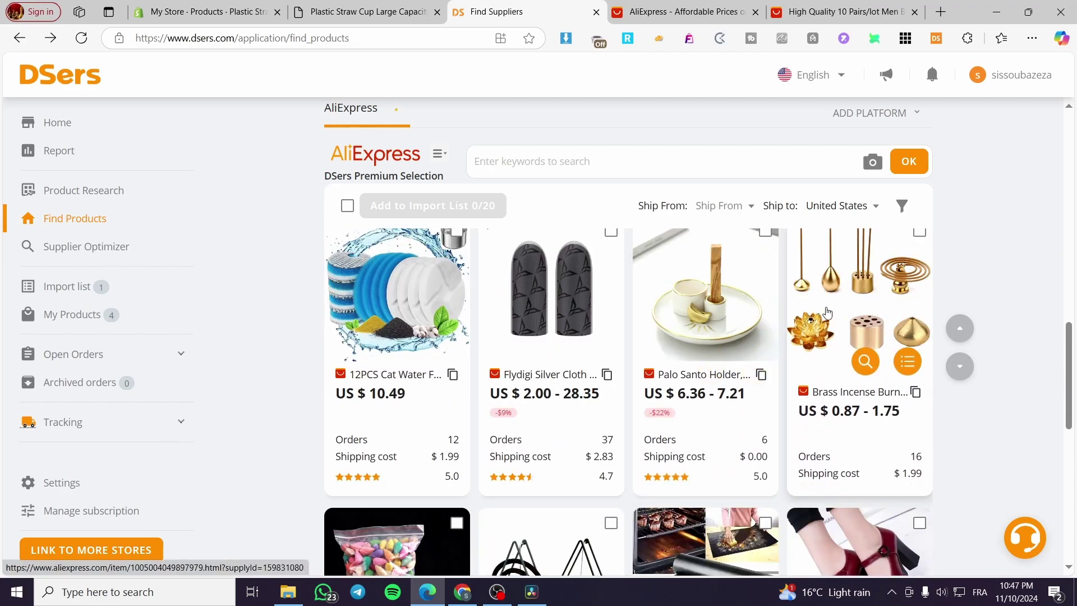
pyautogui.scroll(-1, 689, 312)
pyautogui.scroll(-1, 689, 311)
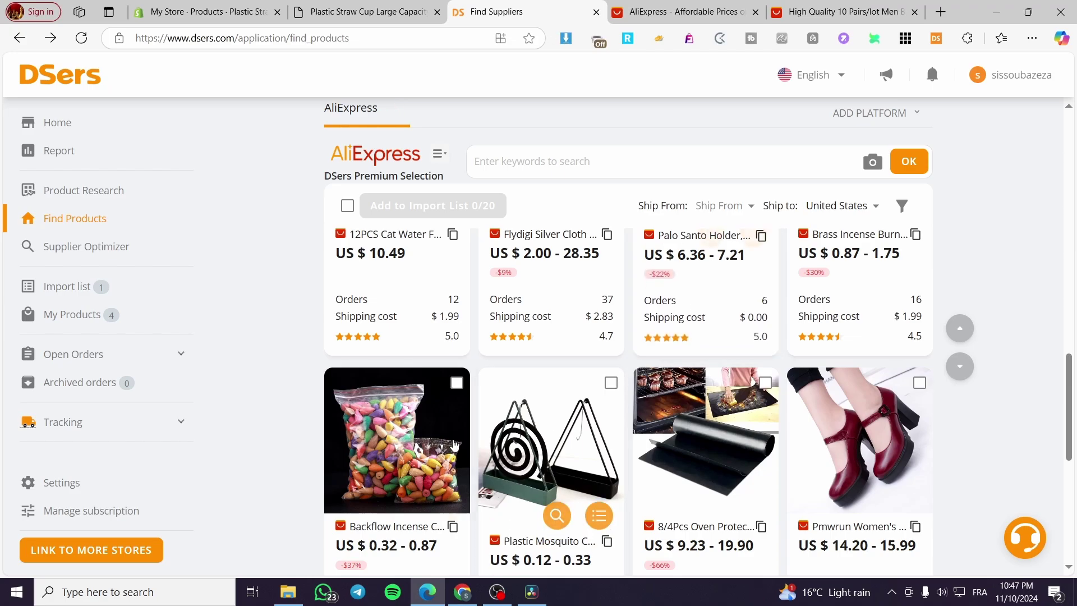
pyautogui.scroll(-2, 443, 435)
pyautogui.scroll(-2, 443, 434)
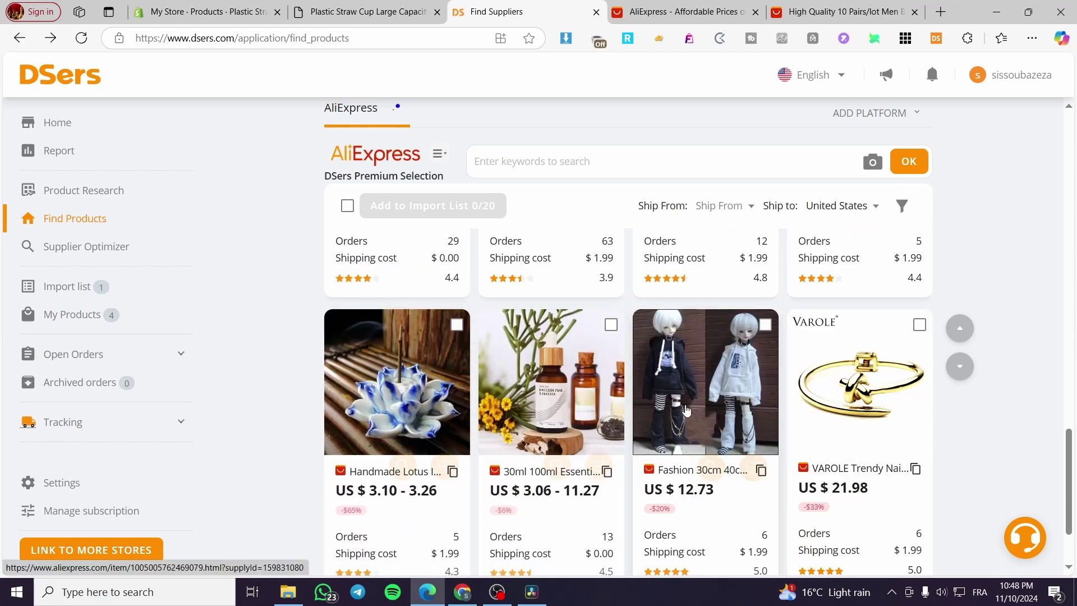
pyautogui.scroll(-1, 794, 407)
pyautogui.scroll(-1, 794, 406)
pyautogui.scroll(1, 793, 406)
pyautogui.scroll(-3, 794, 407)
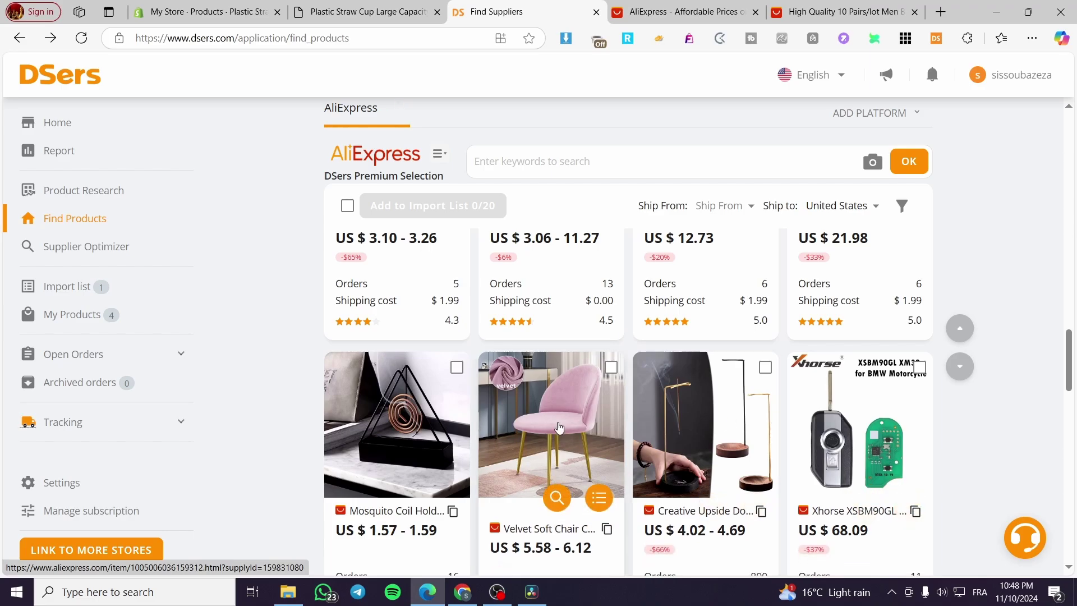
# Preview the Velvet Soft Chair Cover's AliExpress page, then add it to the Import list
pyautogui.click(569, 429)
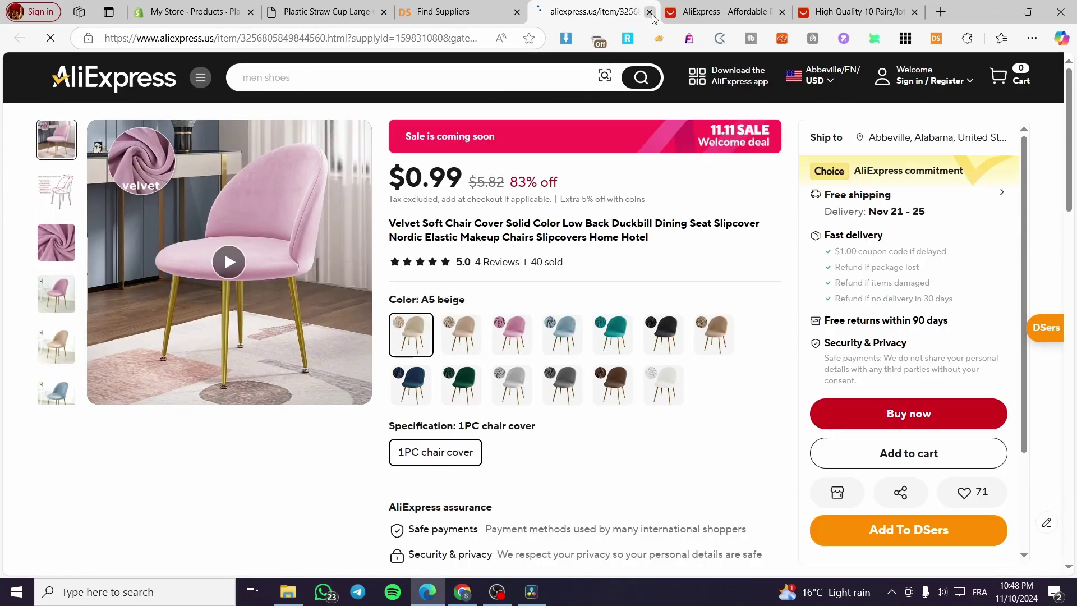
pyautogui.hotkey('ctrl', 'w')
pyautogui.click(599, 501)
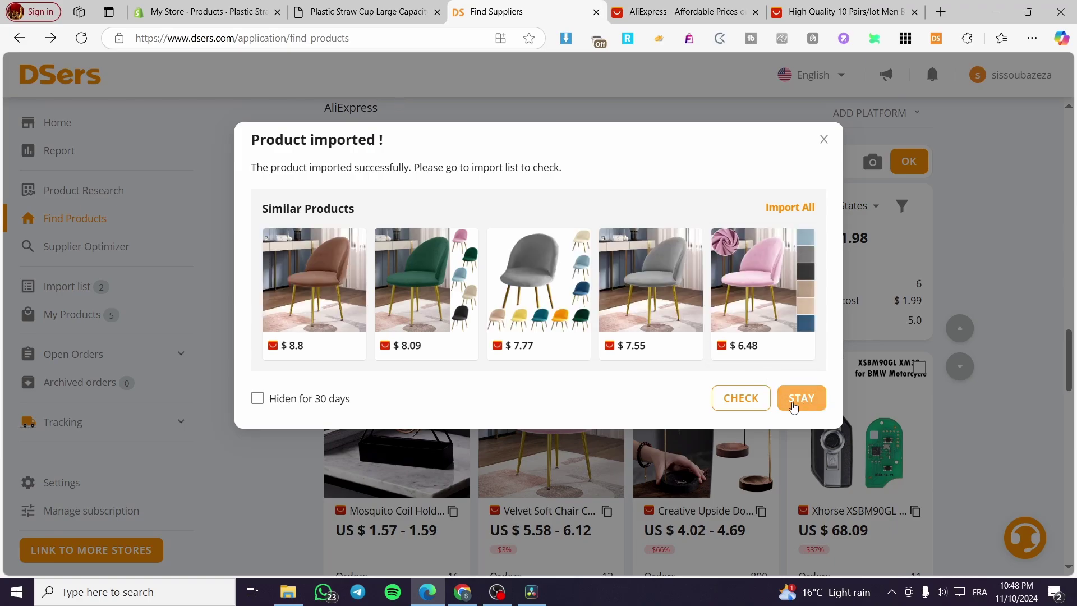
# Push the Velvet Soft Chair Cover from the Import list to the Shopify store at $5.82–6.37
pyautogui.click(741, 399)
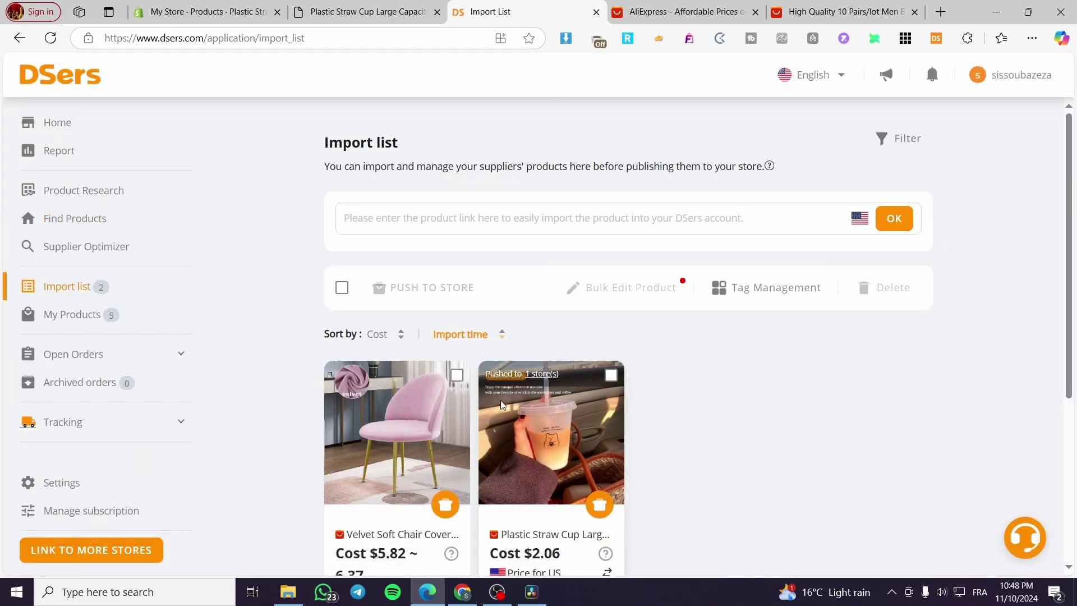
pyautogui.click(457, 379)
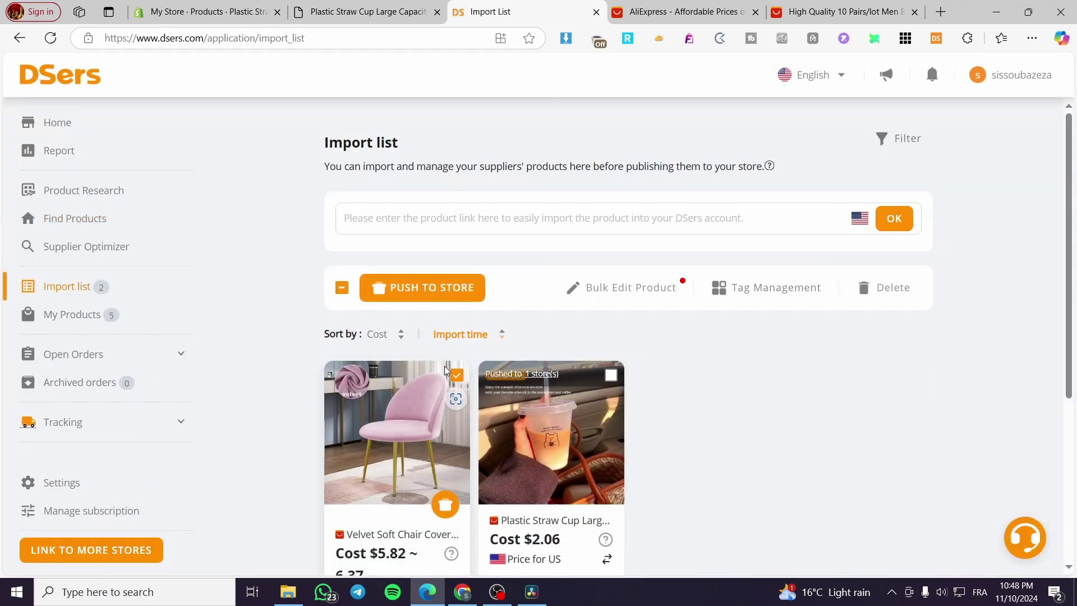
pyautogui.click(422, 287)
pyautogui.scroll(-3, 717, 435)
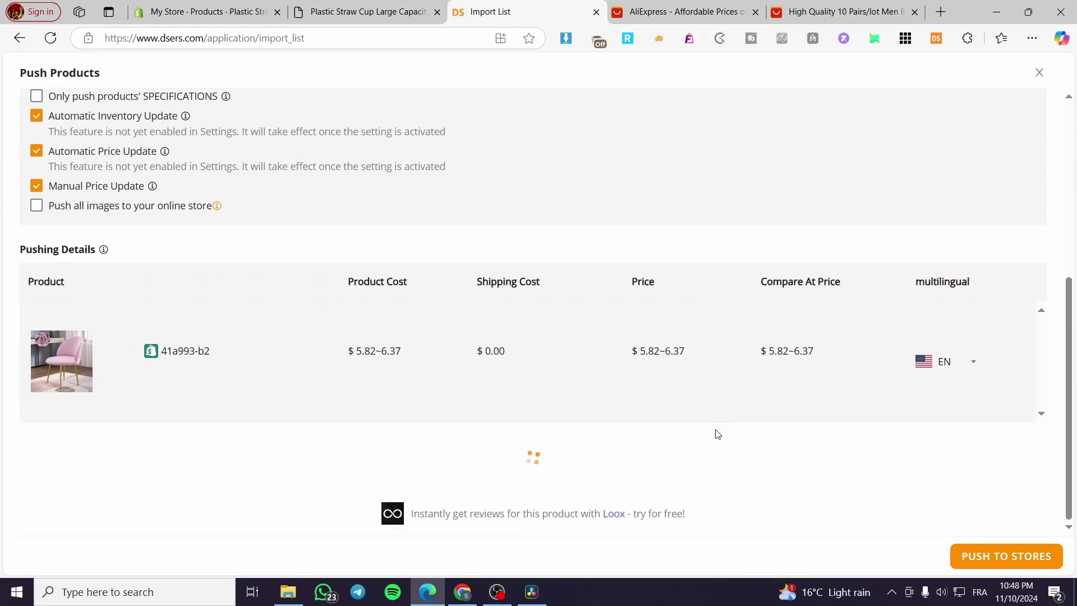
pyautogui.click(993, 555)
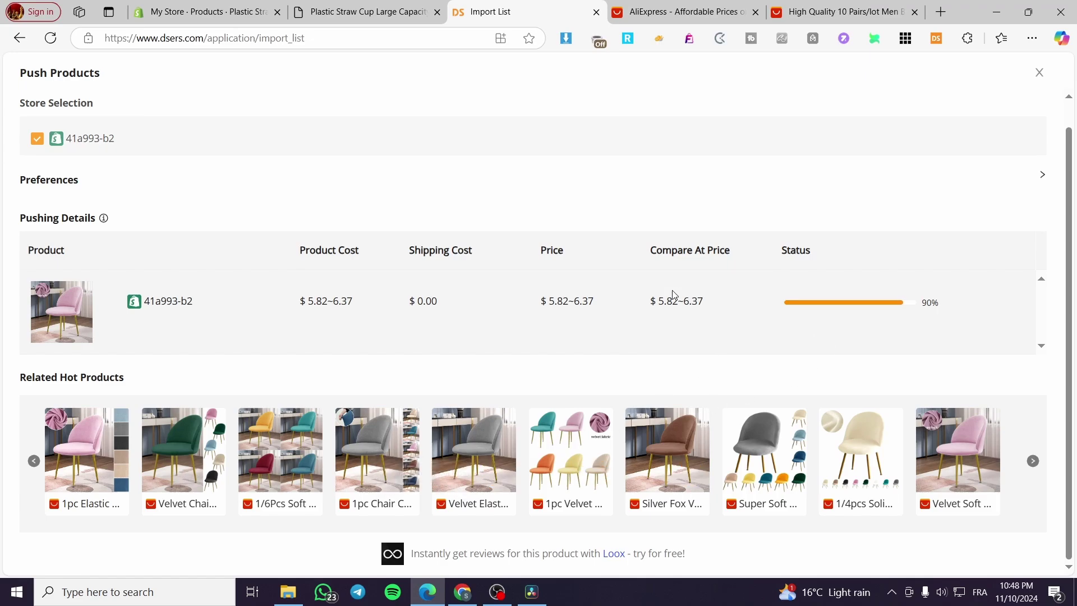
pyautogui.click(209, 11)
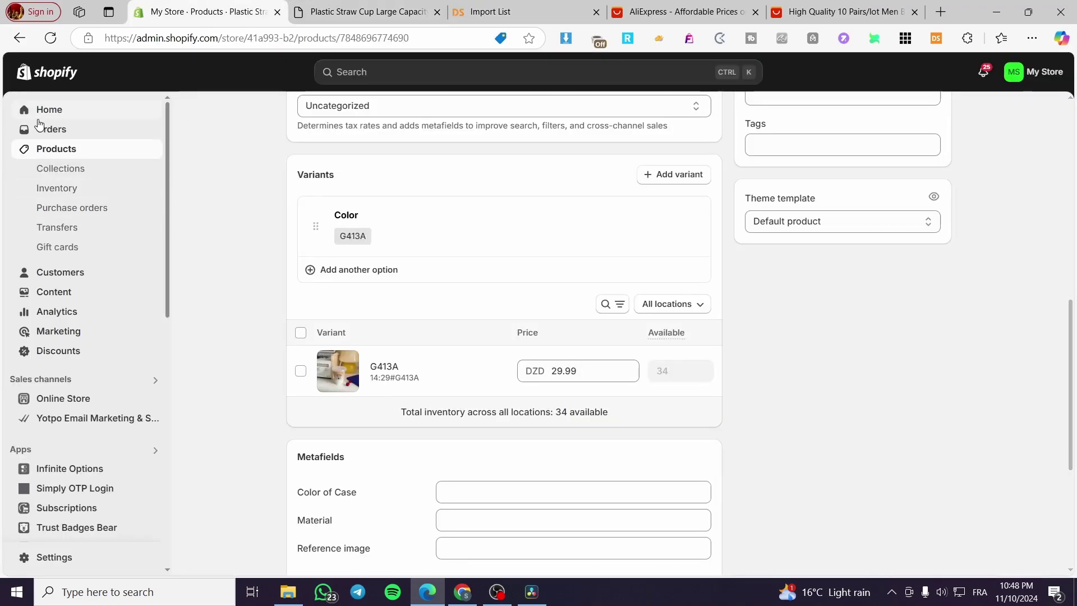
# Open the Velvet Soft Chair Cover in Shopify Products and review its description and DZD 5.82–6.37 variants
pyautogui.click(40, 156)
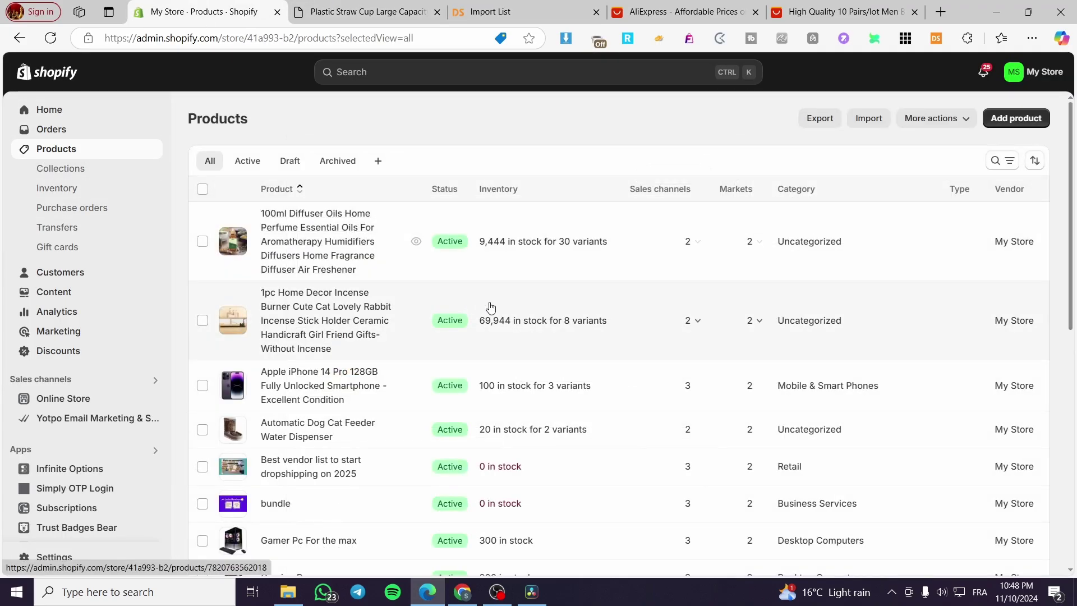
pyautogui.scroll(-4, 484, 305)
pyautogui.scroll(-5, 487, 288)
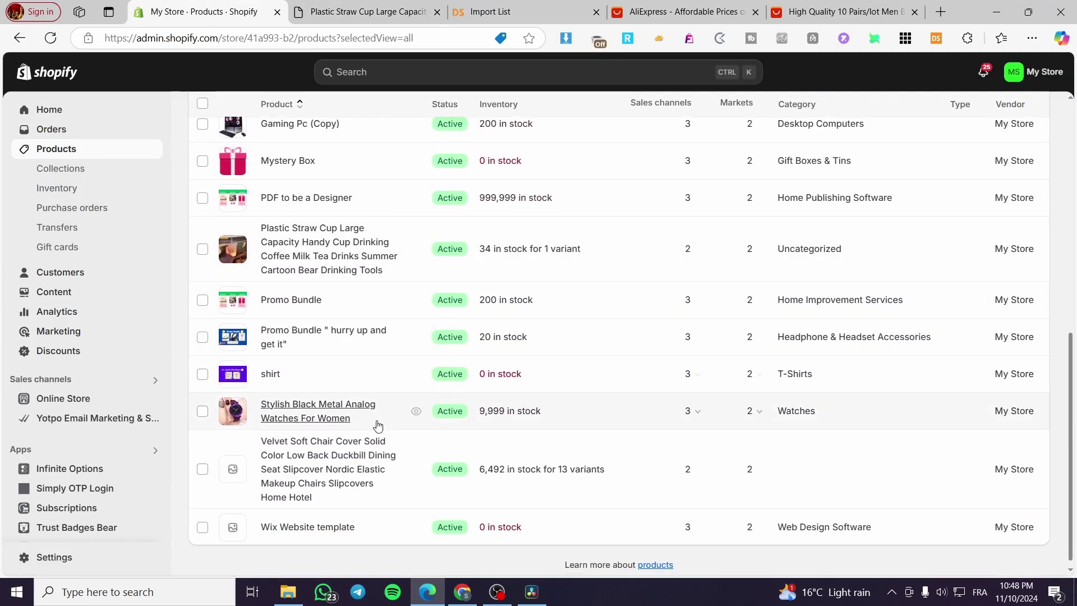
pyautogui.click(308, 448)
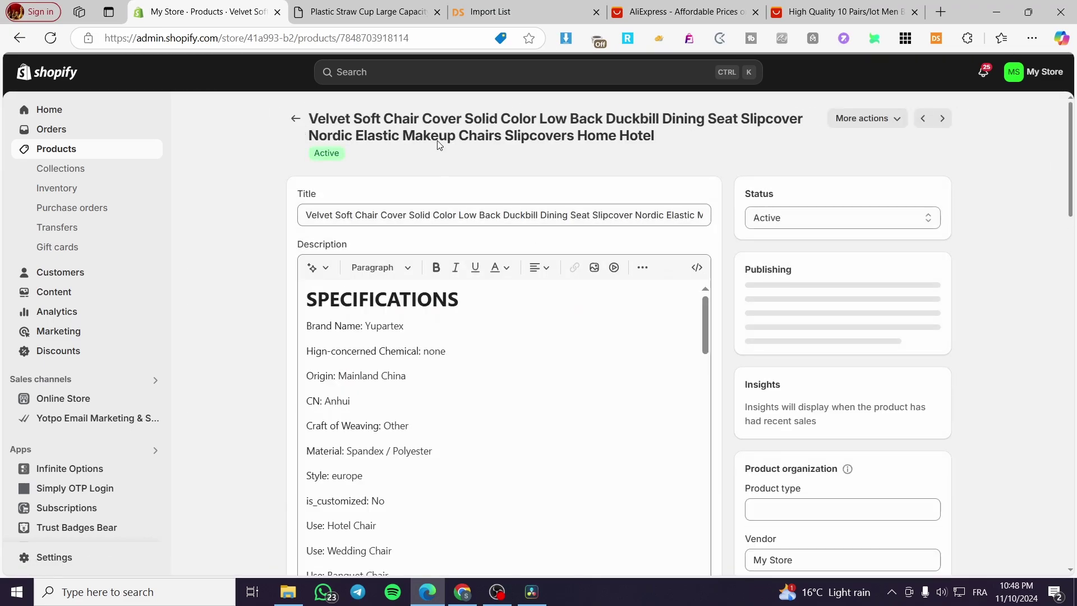
pyautogui.scroll(-5, 504, 364)
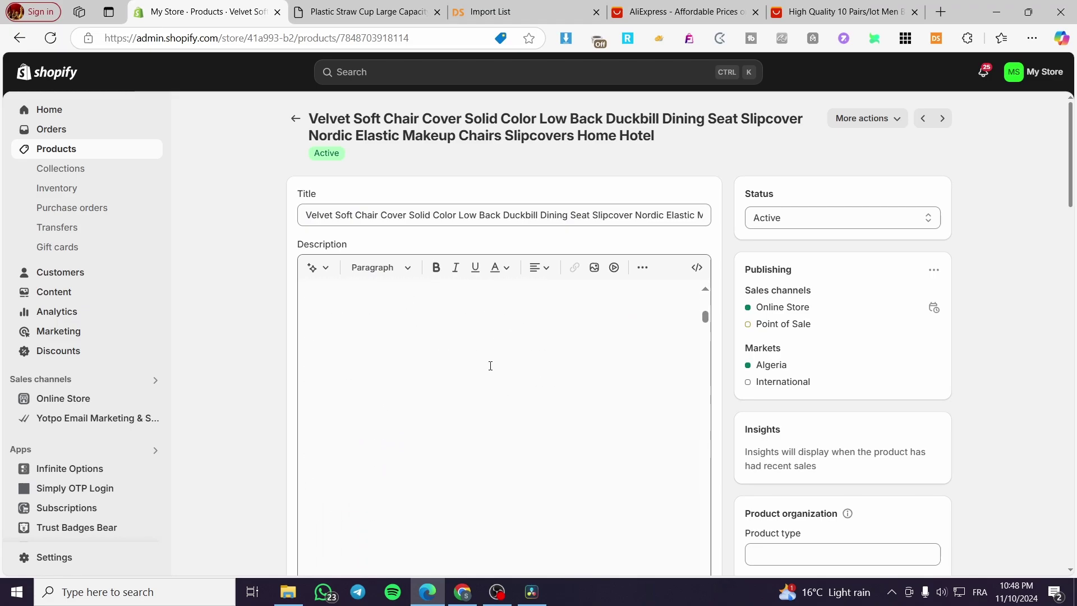
pyautogui.scroll(-10, 261, 460)
pyautogui.scroll(8, 353, 398)
pyautogui.scroll(10, 505, 336)
pyautogui.scroll(-5, 497, 348)
pyautogui.scroll(8, 488, 392)
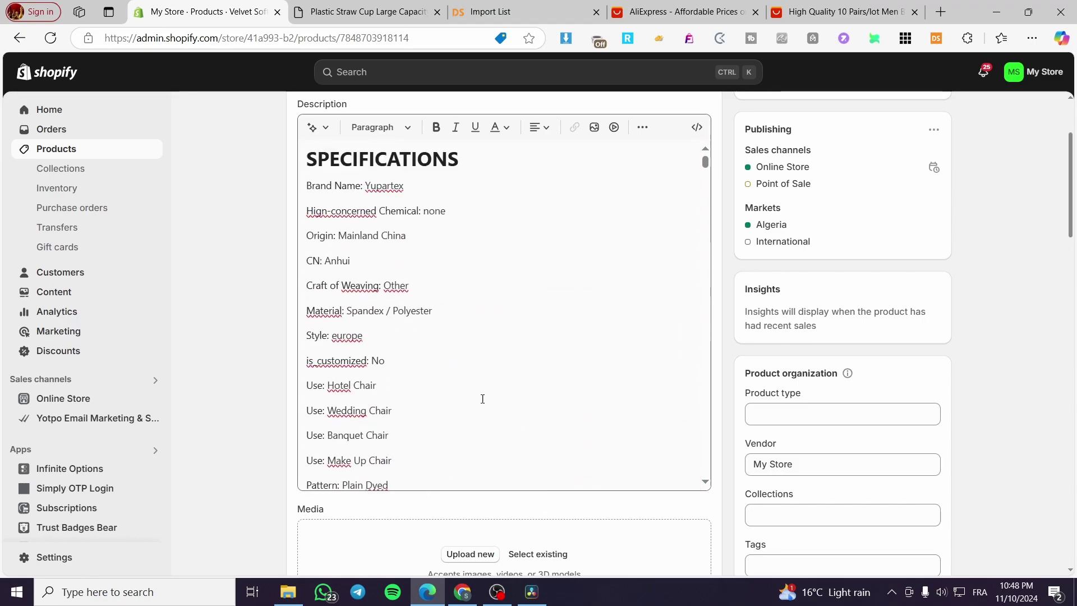
pyautogui.scroll(3, 395, 449)
pyautogui.scroll(-8, 439, 448)
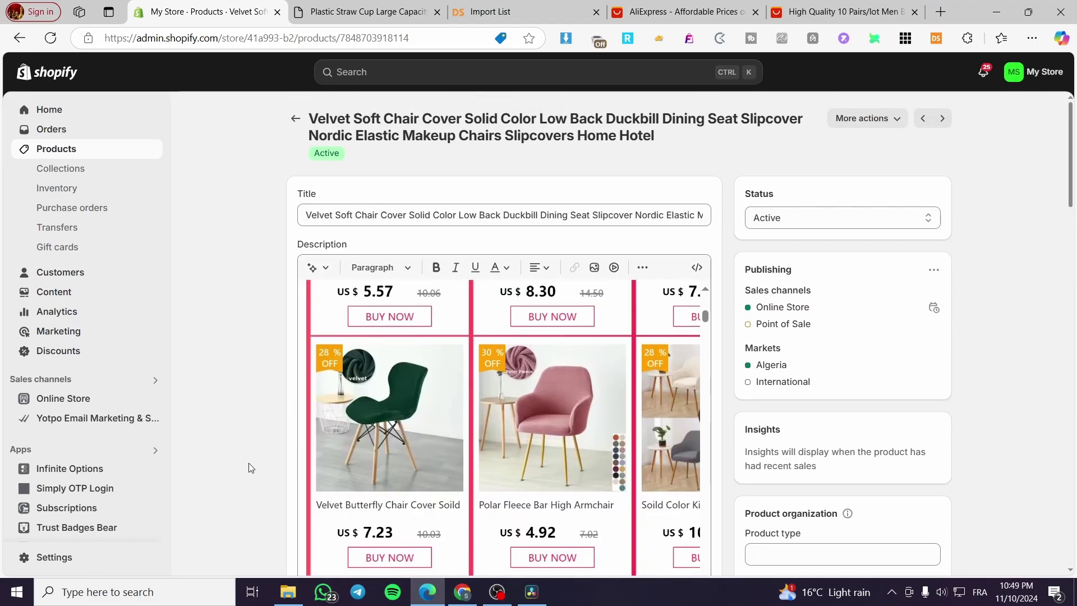
pyautogui.scroll(-8, 250, 463)
pyautogui.scroll(-15, 421, 281)
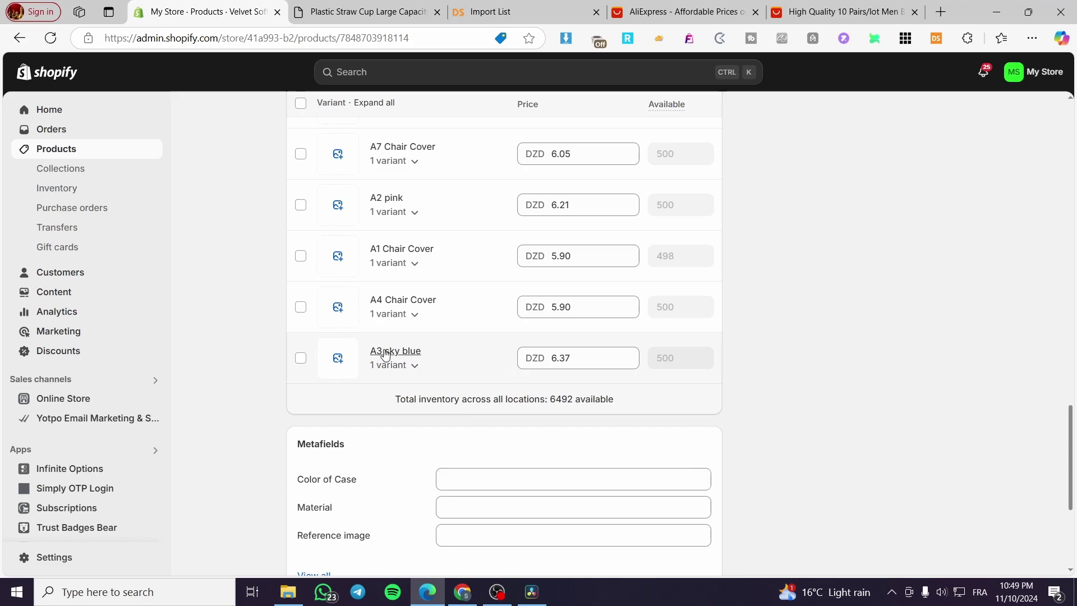
pyautogui.scroll(15, 384, 355)
pyautogui.scroll(-10, 469, 366)
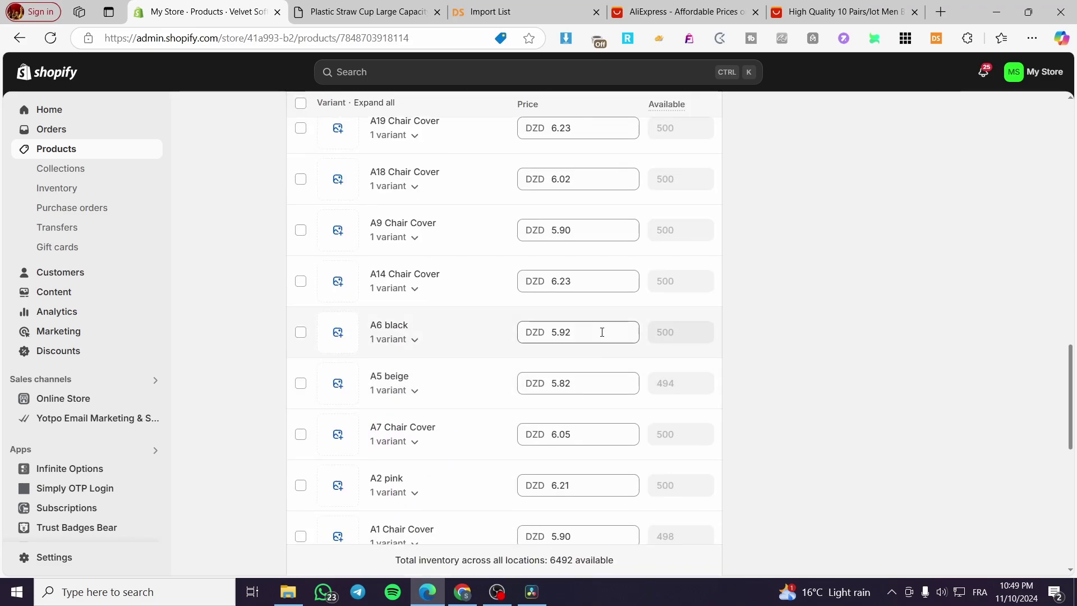
pyautogui.scroll(-6, 673, 432)
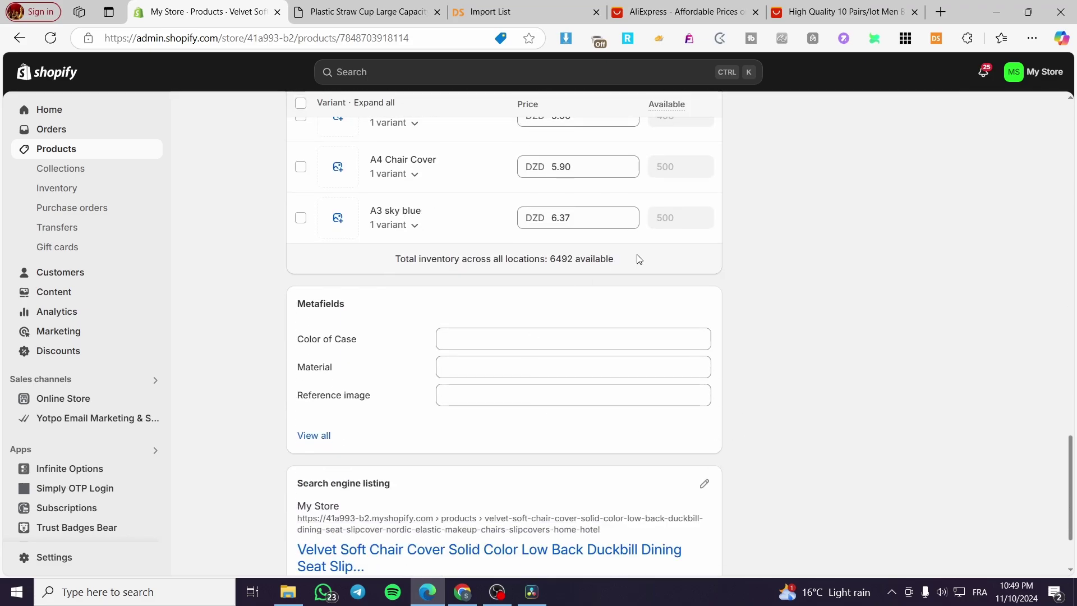
pyautogui.scroll(10, 627, 258)
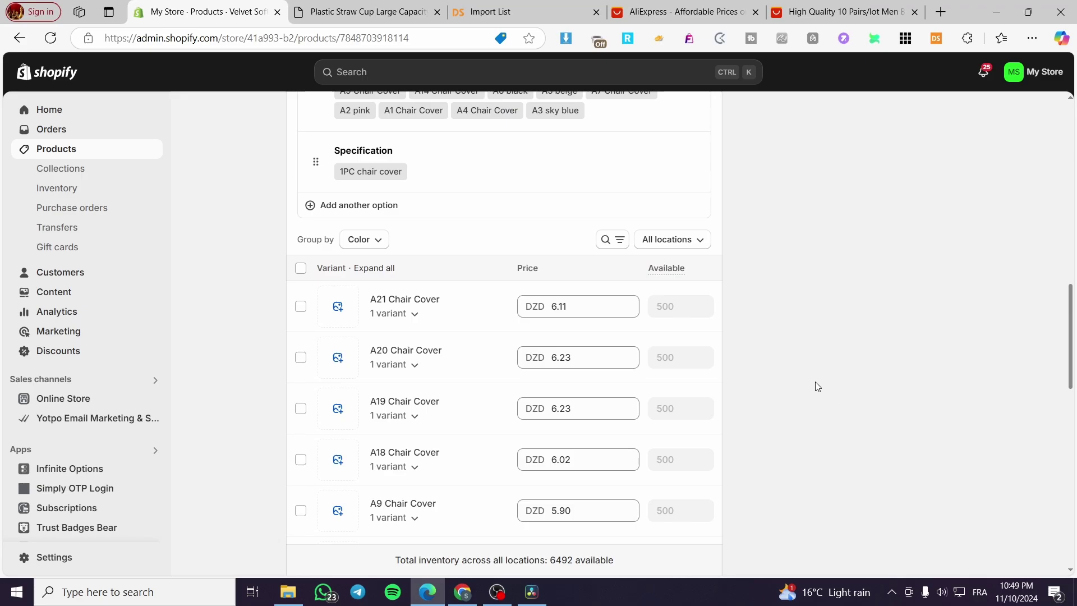
pyautogui.scroll(15, 813, 371)
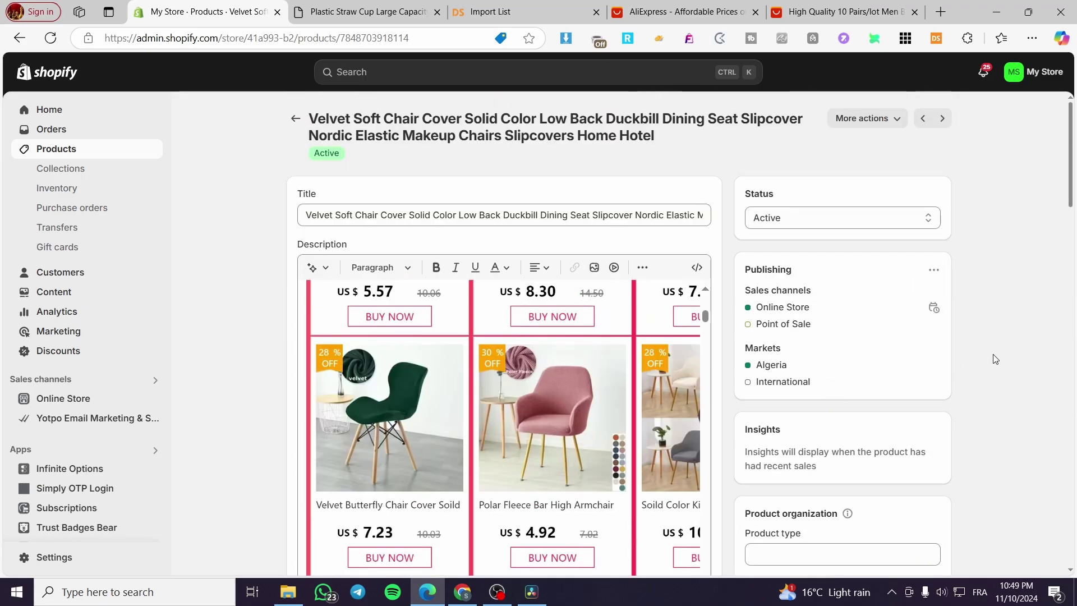